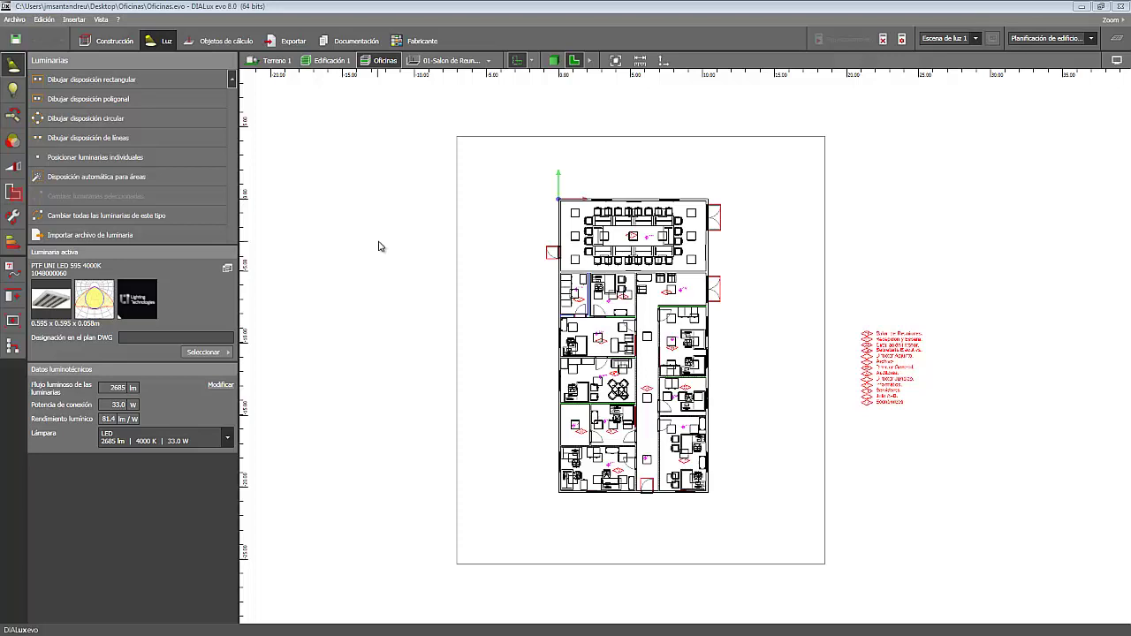
Open the Raytracer in Exportar and show Oficinas in 3D without the ground outline or luminaire markers
{"action": "left_click", "coordinate": [287, 49]}
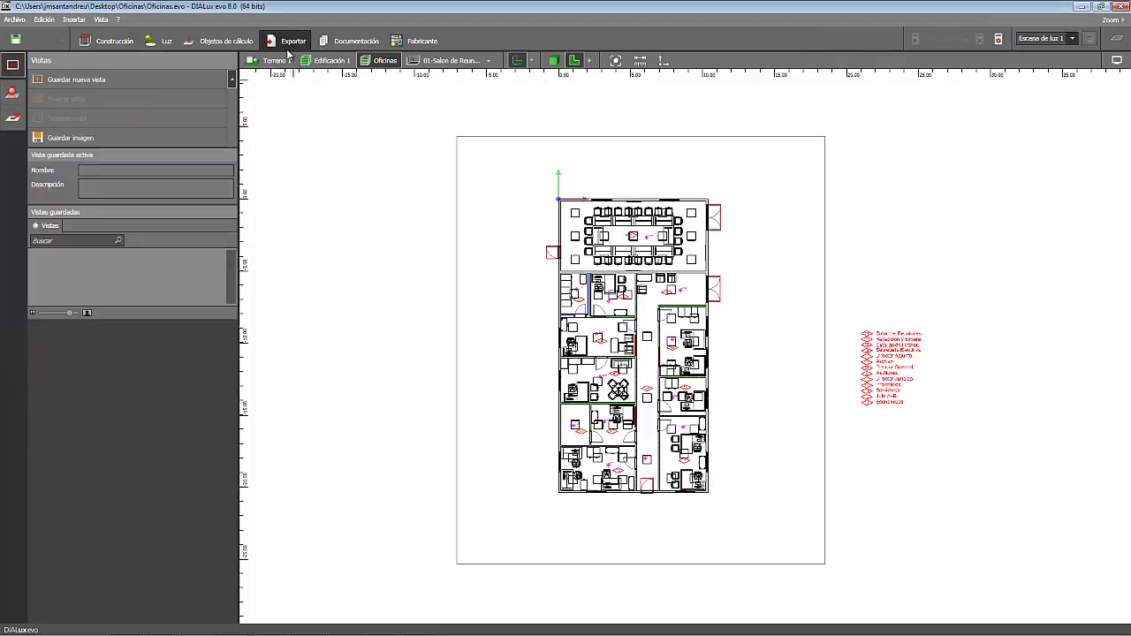
{"action": "left_click", "coordinate": [12, 93]}
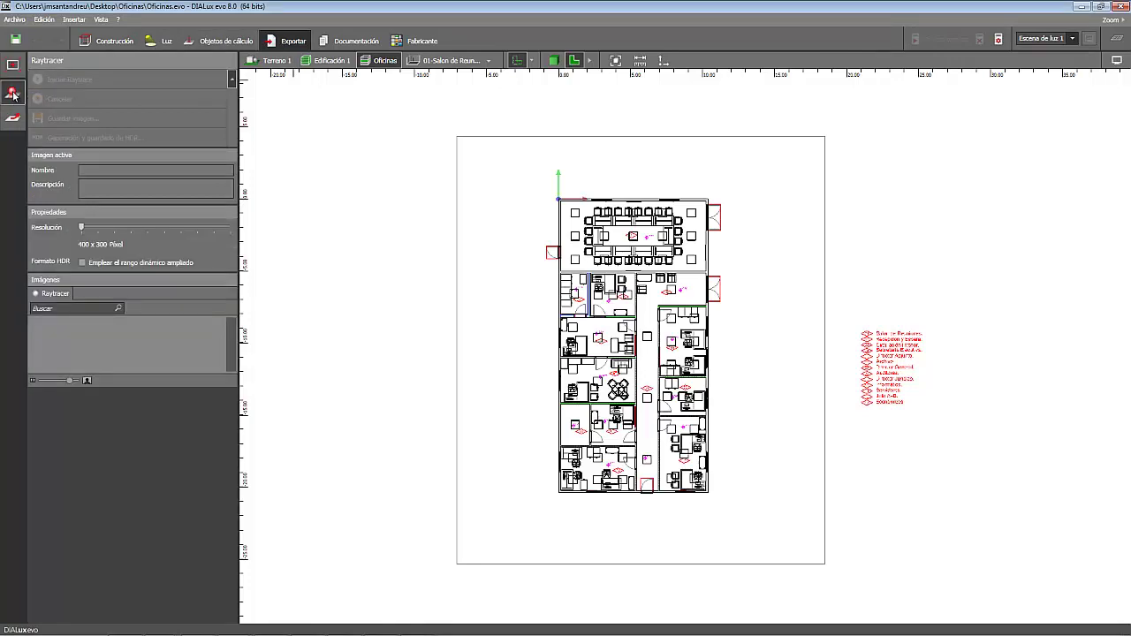
{"action": "left_click", "coordinate": [554, 60]}
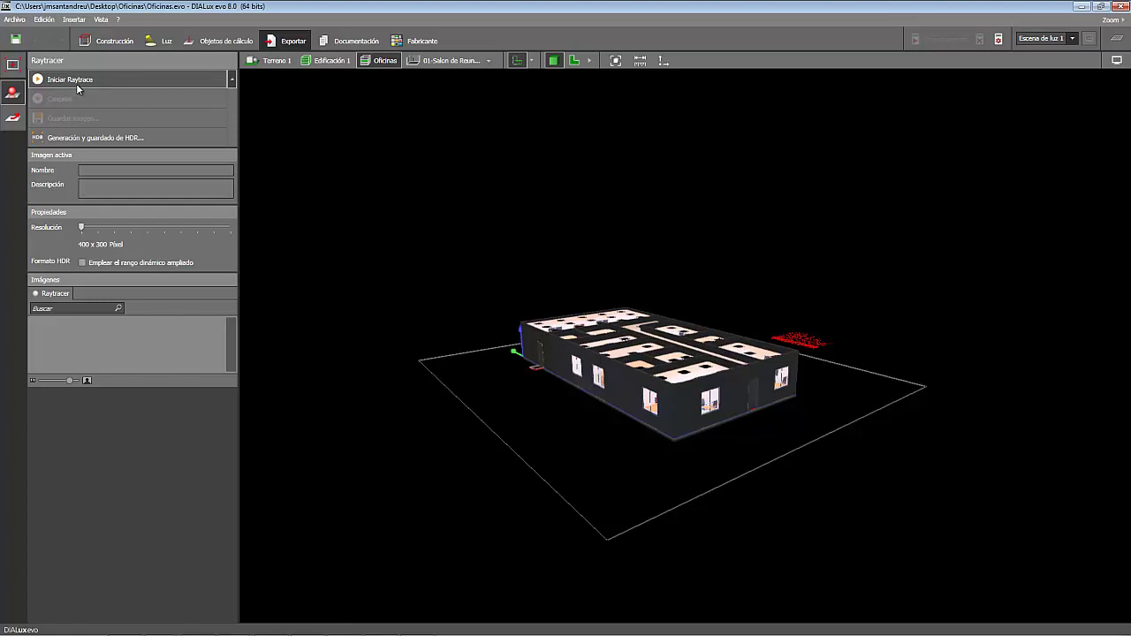
{"action": "left_click", "coordinate": [518, 61]}
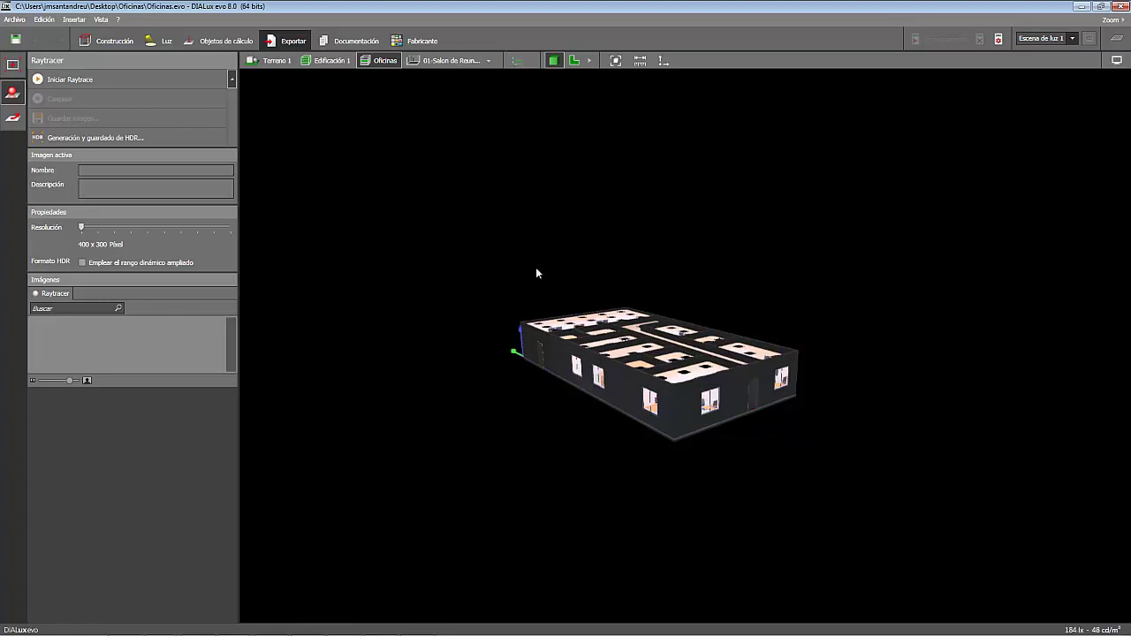
Zoom into the meeting room and nudge the camera to look along the conference table toward the doors
{"action": "scroll", "coordinate": [548, 275], "scroll_direction": "up", "scroll_amount": 1}
{"action": "scroll", "coordinate": [565, 292], "scroll_direction": "up", "scroll_amount": 3}
{"action": "scroll", "coordinate": [521, 389], "scroll_direction": "up", "scroll_amount": 2}
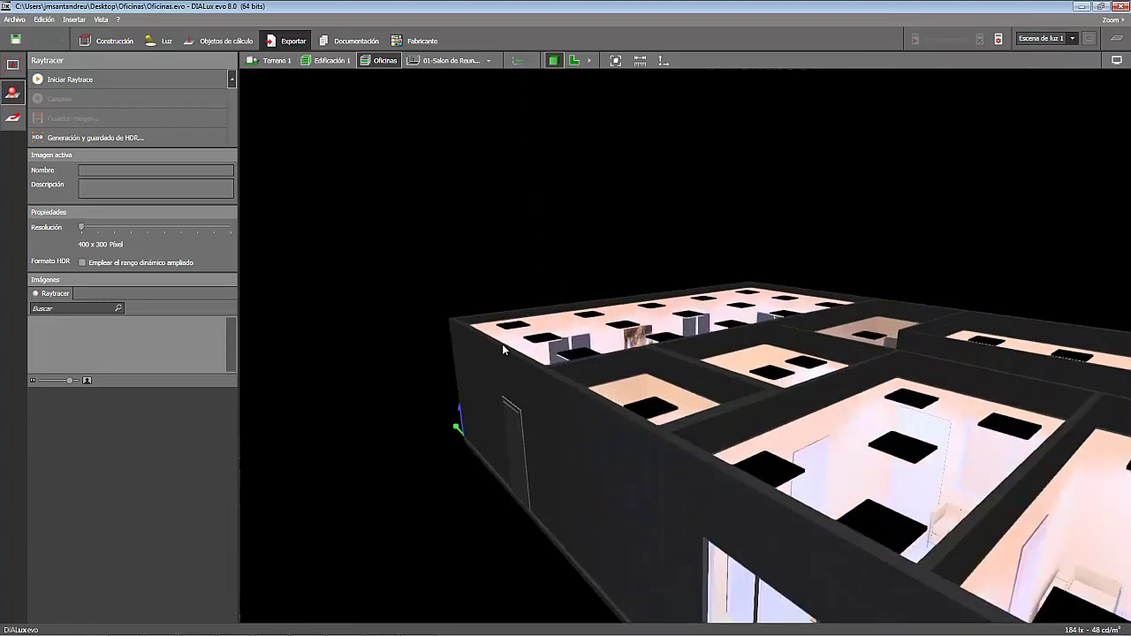
{"action": "scroll", "coordinate": [477, 344], "scroll_direction": "up", "scroll_amount": 2}
{"action": "scroll", "coordinate": [466, 340], "scroll_direction": "up", "scroll_amount": 2}
{"action": "scroll", "coordinate": [559, 344], "scroll_direction": "up", "scroll_amount": 2}
{"action": "scroll", "coordinate": [559, 345], "scroll_direction": "up", "scroll_amount": 2}
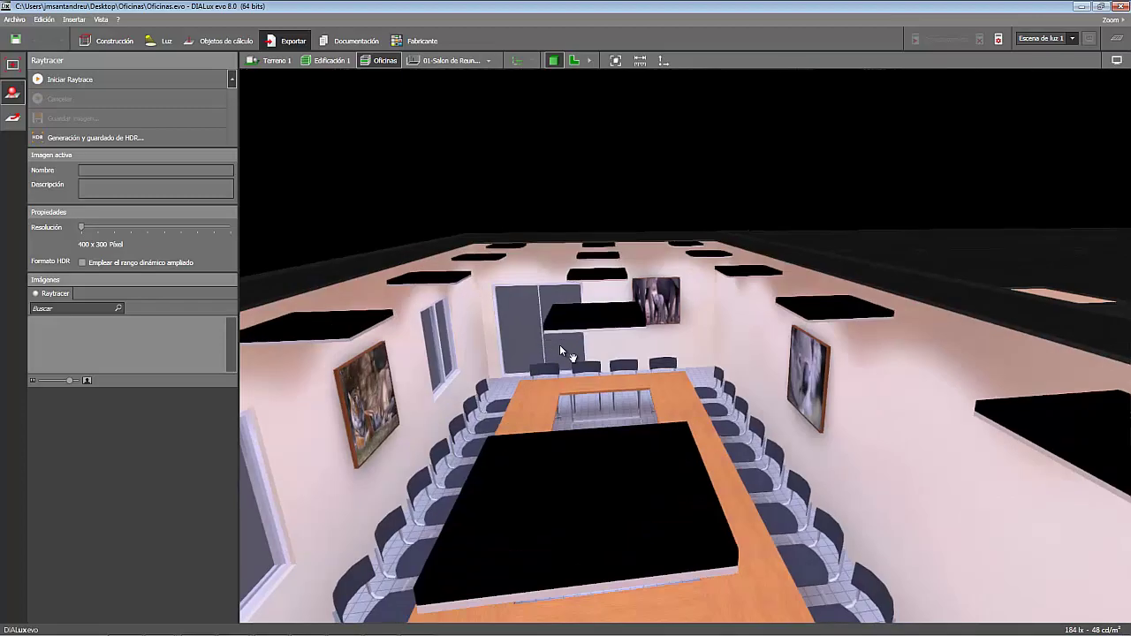
{"action": "scroll", "coordinate": [603, 356], "scroll_direction": "up", "scroll_amount": 1}
{"action": "scroll", "coordinate": [639, 407], "scroll_direction": "up", "scroll_amount": 2}
{"action": "scroll", "coordinate": [686, 306], "scroll_direction": "up", "scroll_amount": 2}
{"action": "scroll", "coordinate": [687, 343], "scroll_direction": "up", "scroll_amount": 2}
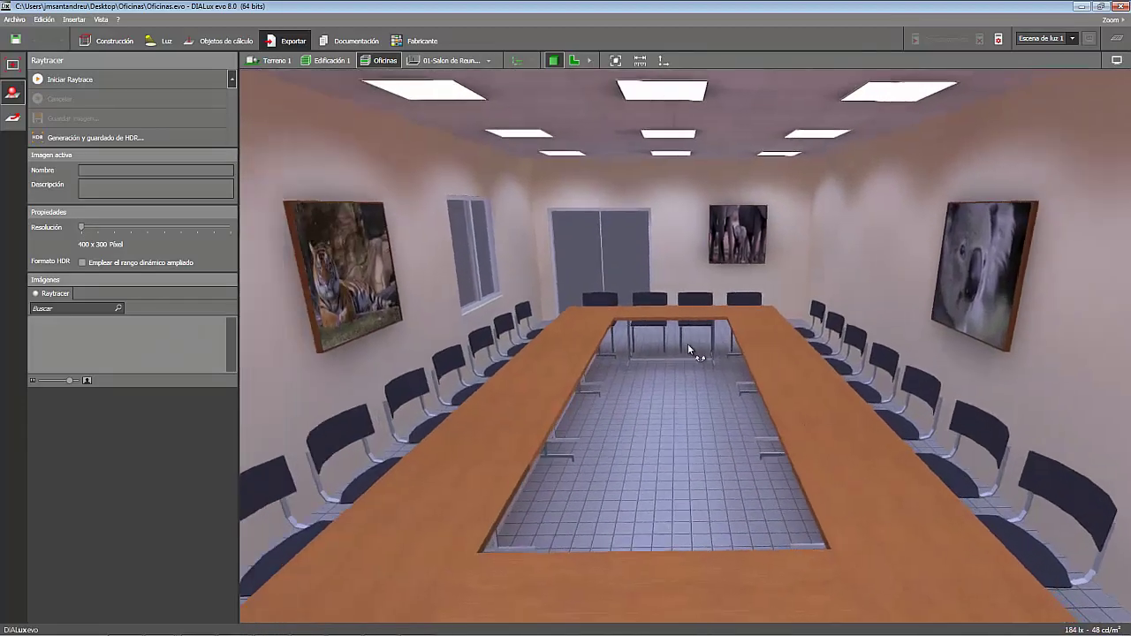
{"action": "scroll", "coordinate": [747, 388], "scroll_direction": "up", "scroll_amount": 1}
{"action": "scroll", "coordinate": [652, 305], "scroll_direction": "down", "scroll_amount": 1}
{"action": "scroll", "coordinate": [724, 344], "scroll_direction": "down", "scroll_amount": 1}
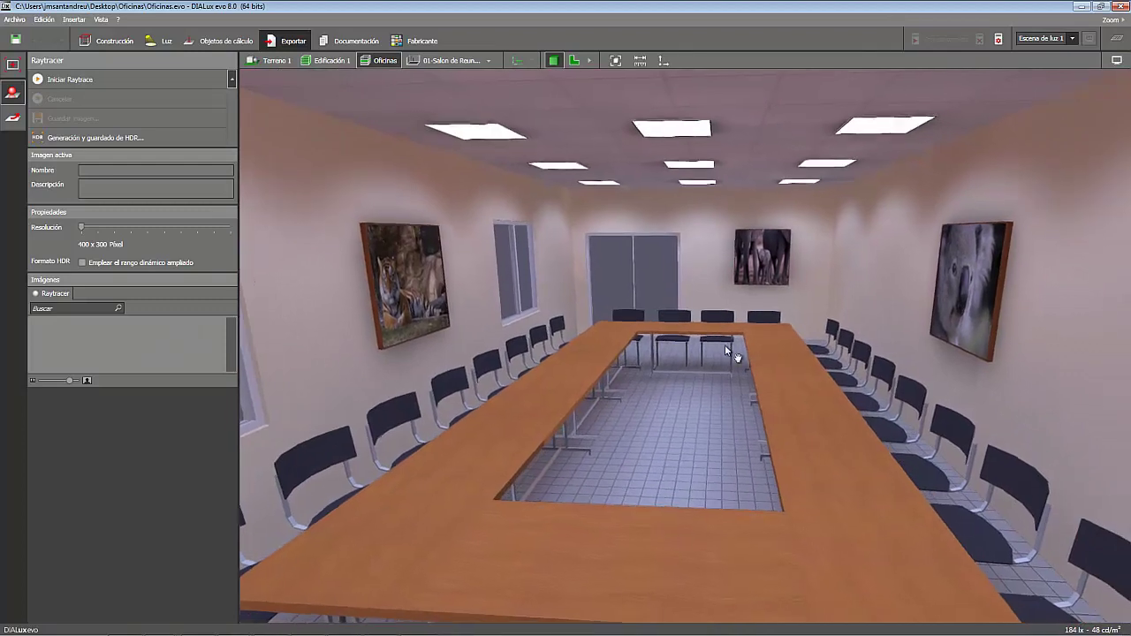
{"action": "scroll", "coordinate": [737, 347], "scroll_direction": "down", "scroll_amount": 1}
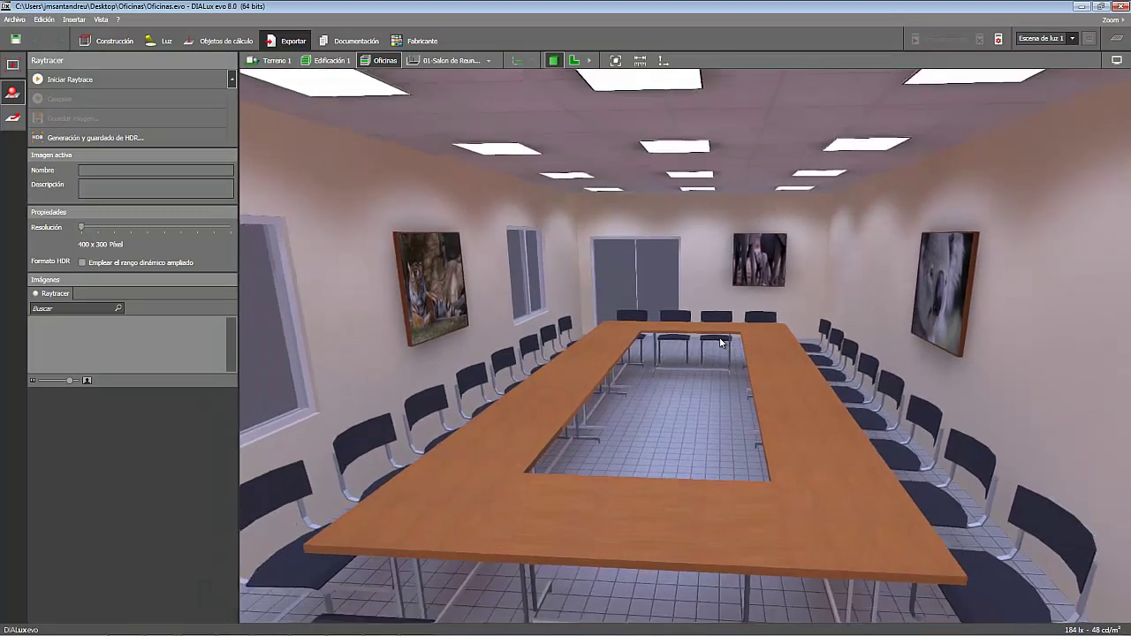
{"action": "scroll", "coordinate": [691, 325], "scroll_direction": "down", "scroll_amount": 1}
{"action": "scroll", "coordinate": [692, 332], "scroll_direction": "up", "scroll_amount": 2}
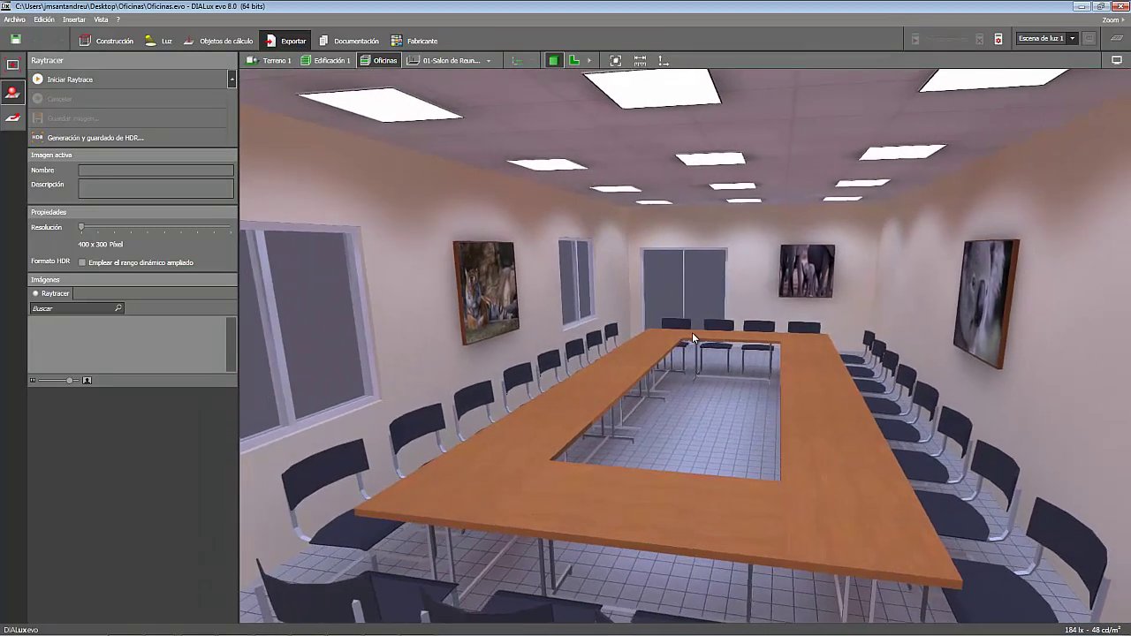
{"action": "middle_click_drag", "start_coordinate": [688, 349], "coordinate": [682, 351]}
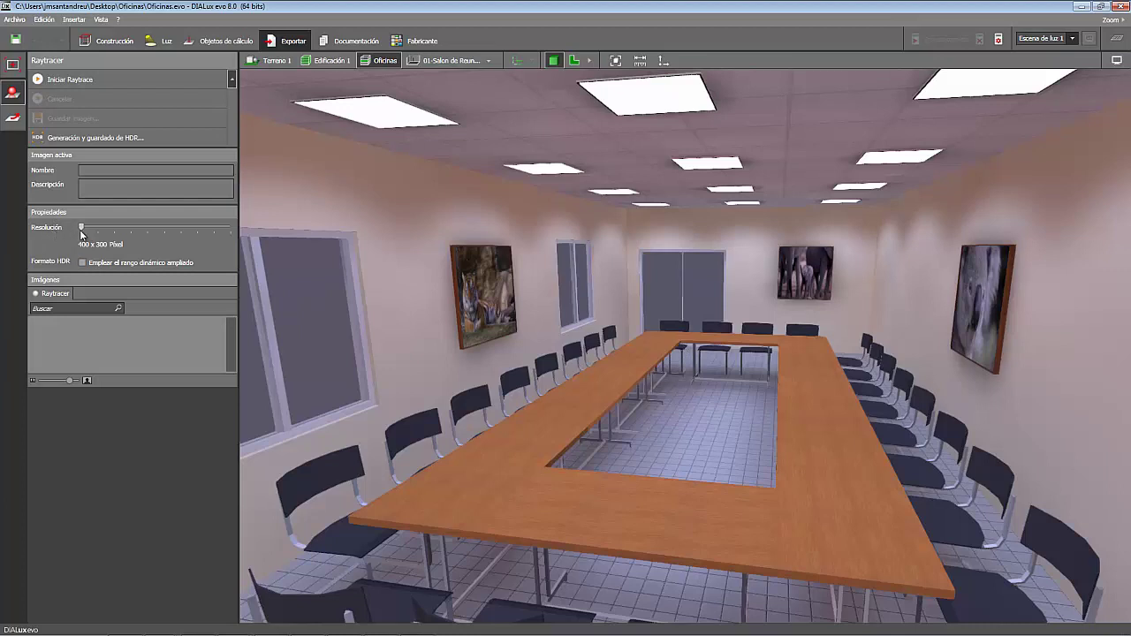
Raytrace the meeting room at maximum 3200 x 2400 resolution with extended dynamic range turned on
{"action": "mouse_move", "coordinate": [81, 228]}
{"action": "left_click_drag", "start_coordinate": [80, 229], "coordinate": [232, 228]}
{"action": "left_click", "coordinate": [84, 262]}
{"action": "left_click", "coordinate": [76, 80]}
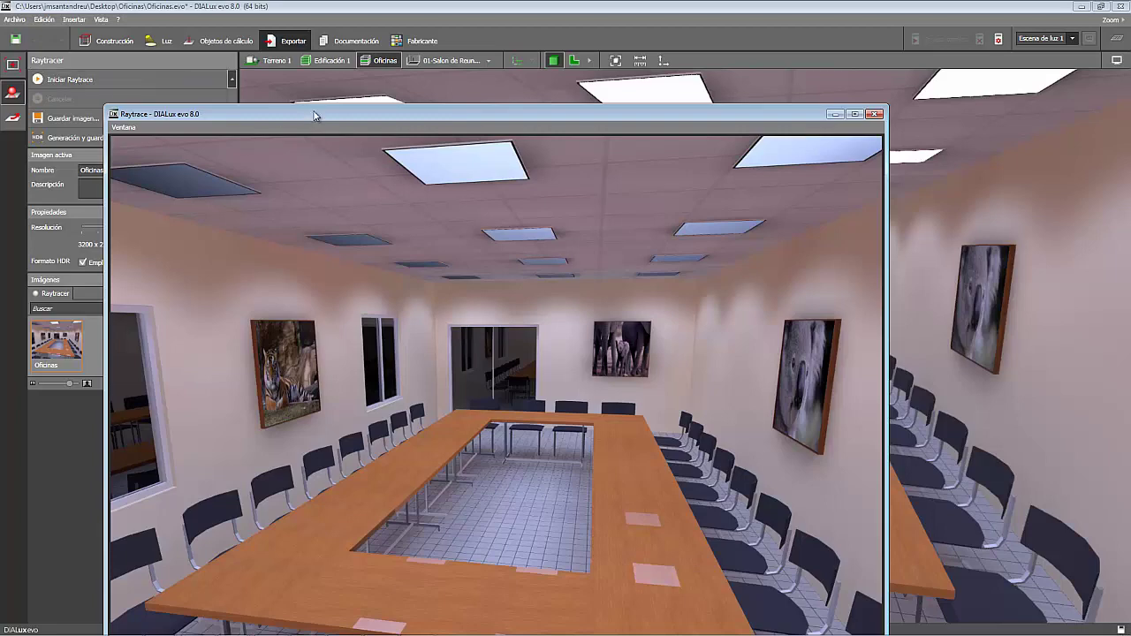
Reposition and resize the Raytrace window to inspect the meeting room image, then close it
{"action": "left_click_drag", "start_coordinate": [309, 115], "coordinate": [395, 31]}
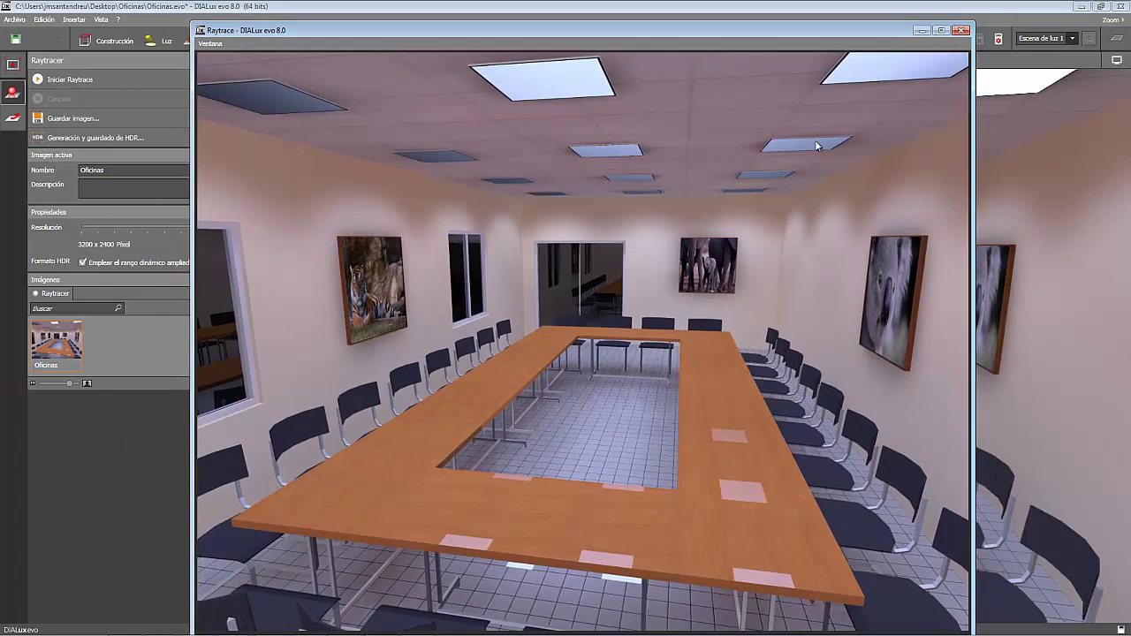
{"action": "mouse_move", "coordinate": [687, 22]}
{"action": "left_mouse_down"}
{"action": "mouse_move", "coordinate": [684, 53]}
{"action": "mouse_move", "coordinate": [691, 22]}
{"action": "left_mouse_up"}
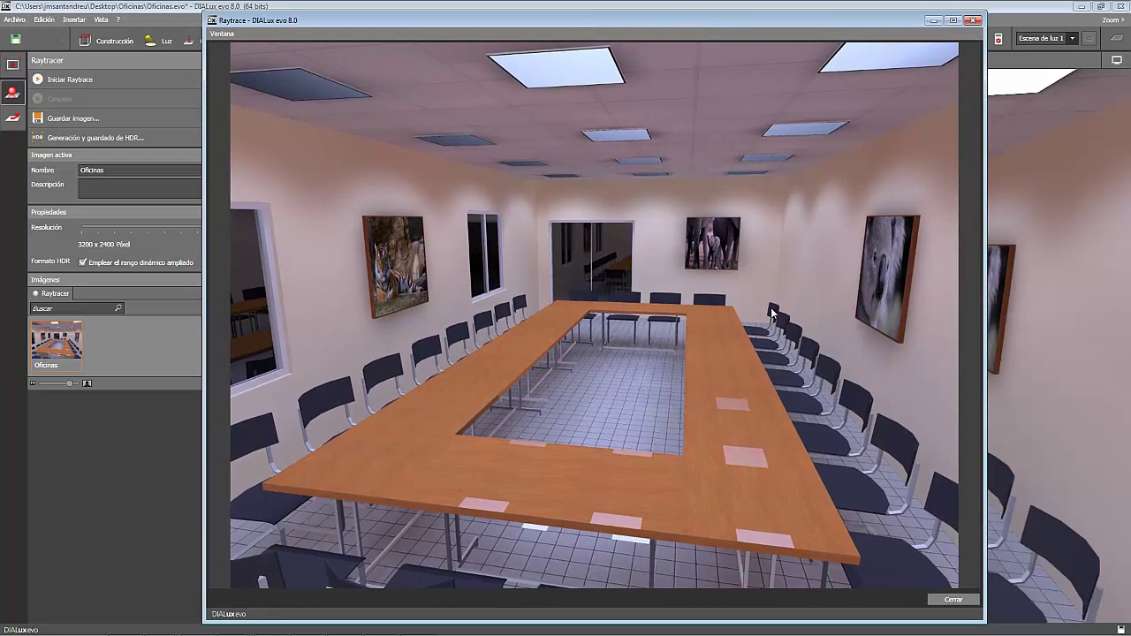
{"action": "left_click", "coordinate": [945, 601]}
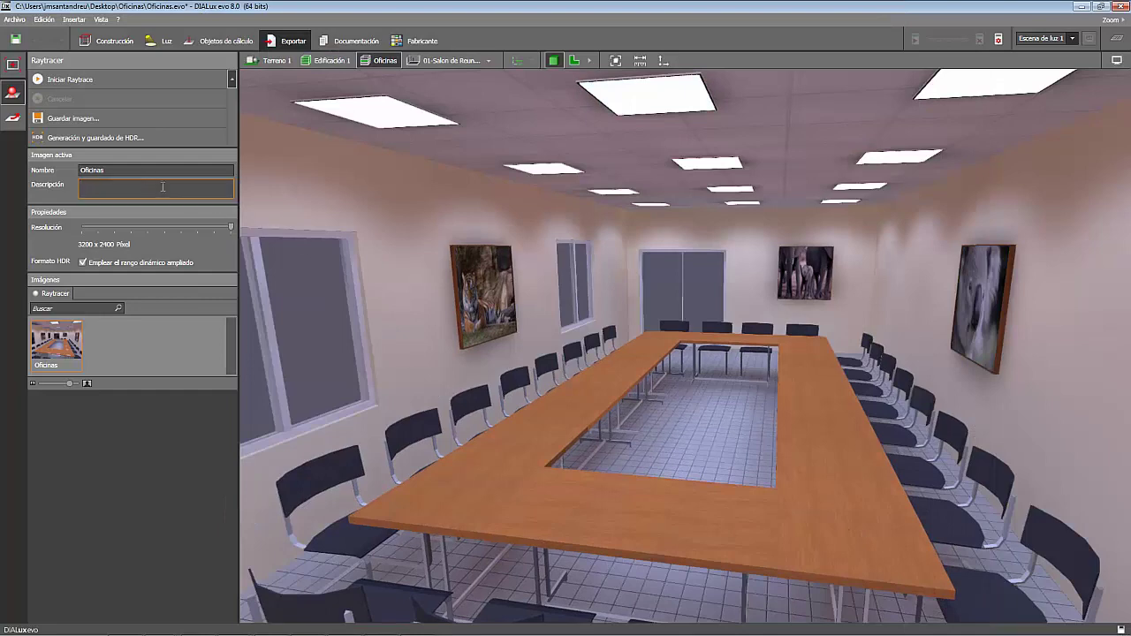
Rename the render 'Salon de Reuniones' and open the Documentación workspace
{"action": "left_click", "coordinate": [124, 170]}
{"action": "type", "text": "S"}
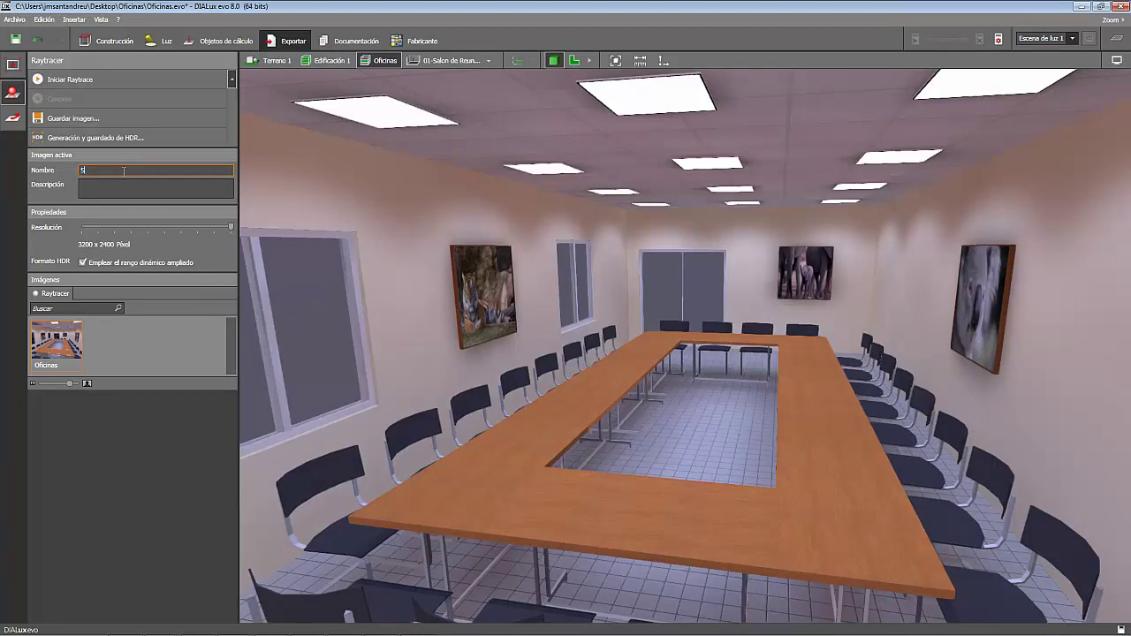
{"action": "type", "text": "alon de"}
{"action": "type", "text": " Reuniones"}
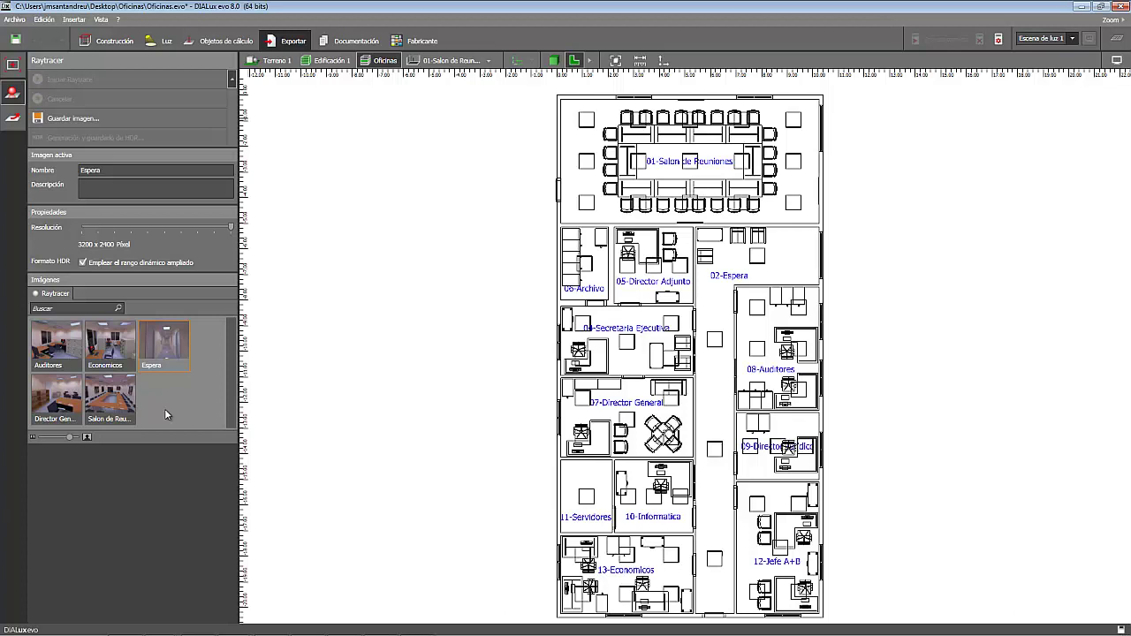
{"action": "left_click", "coordinate": [337, 43]}
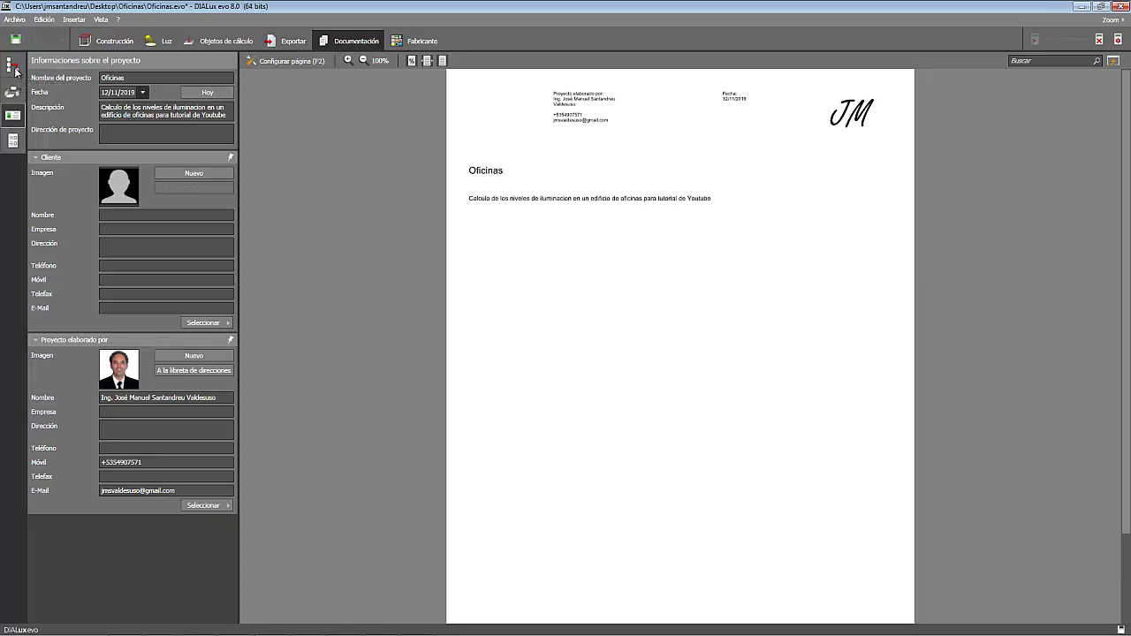
{"action": "left_click", "coordinate": [15, 72]}
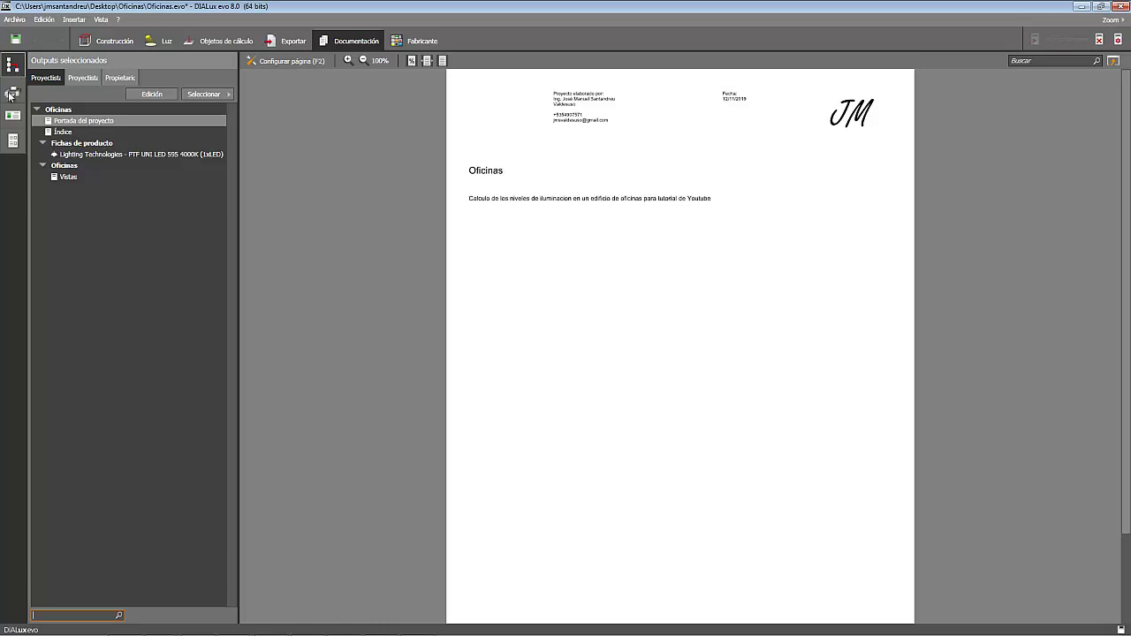
{"action": "left_click", "coordinate": [11, 99]}
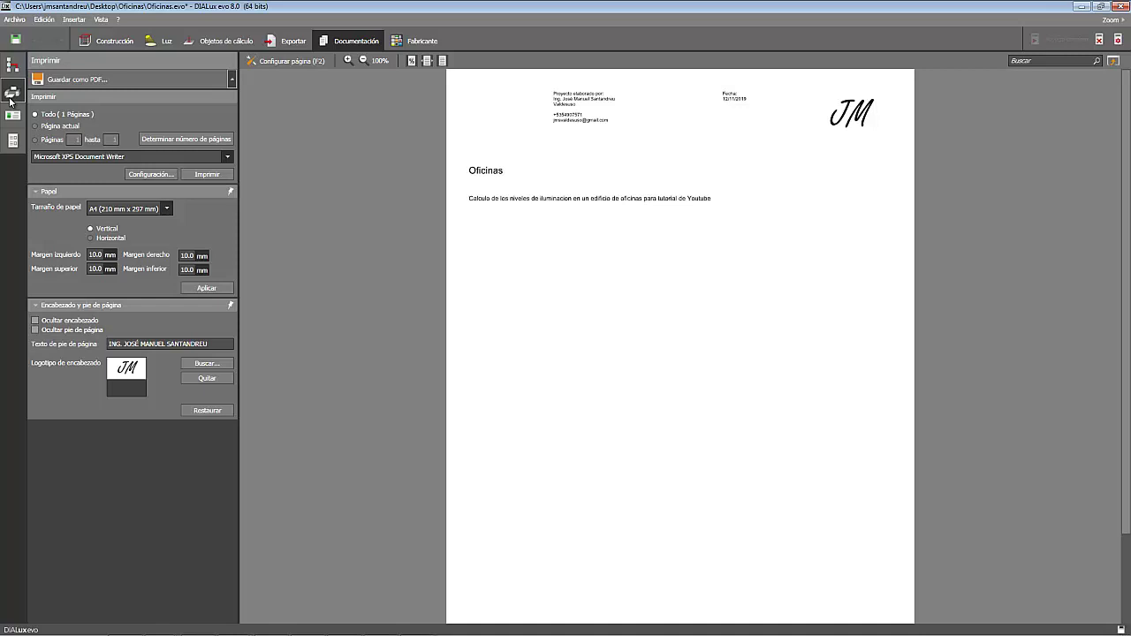
{"action": "left_click", "coordinate": [13, 115]}
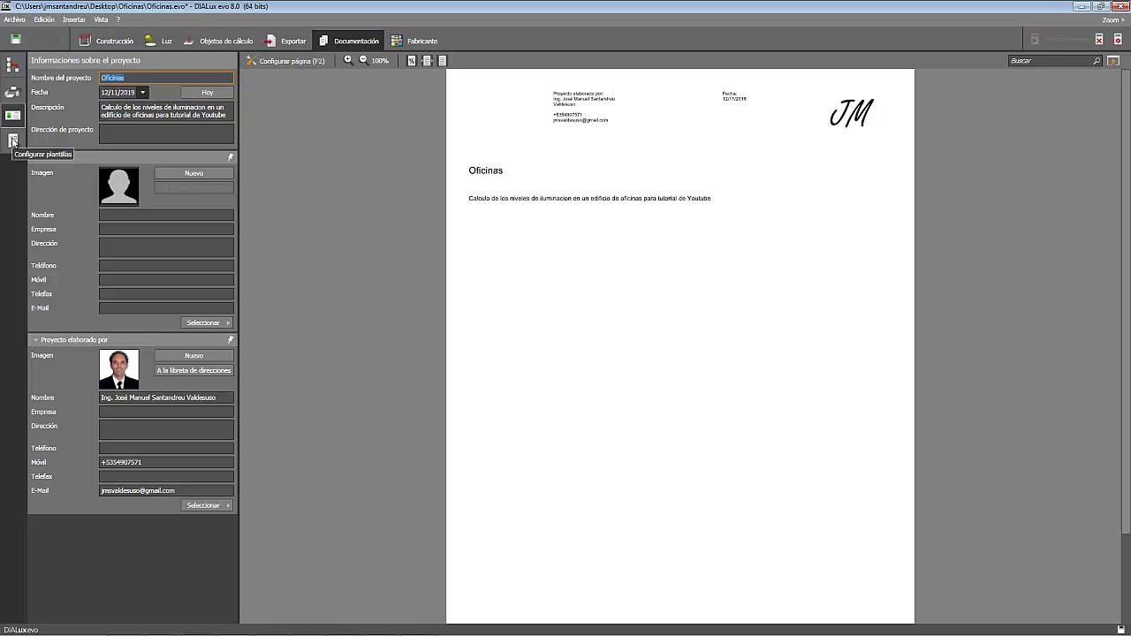
Check the template list in Configurar plantillas without changing it, then show the selected outputs
{"action": "left_click", "coordinate": [13, 141]}
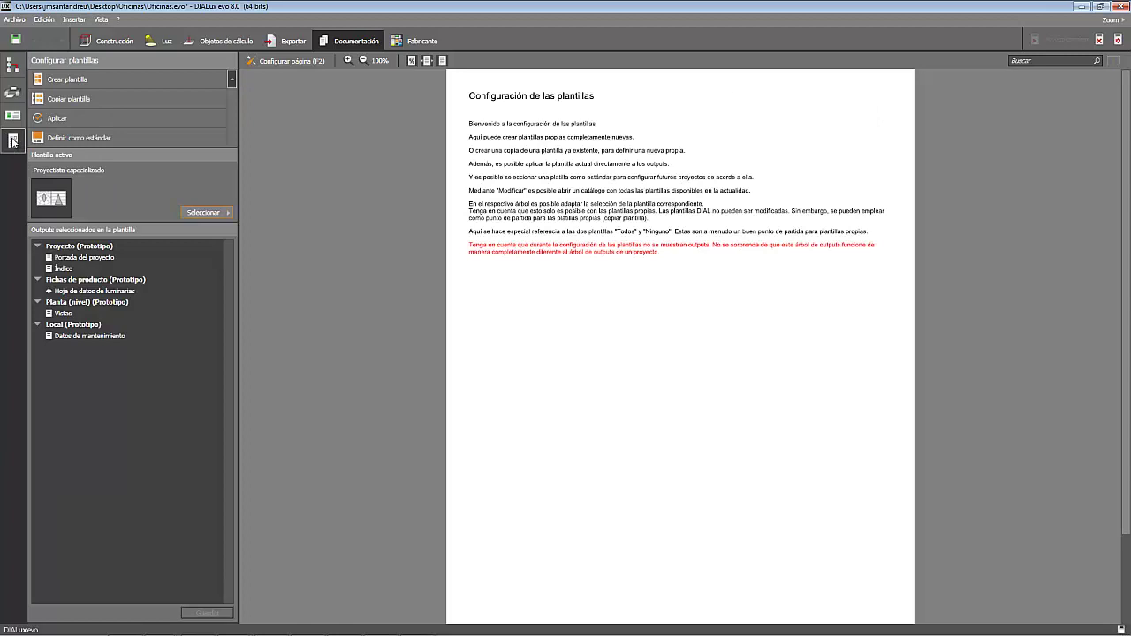
{"action": "left_click", "coordinate": [205, 212]}
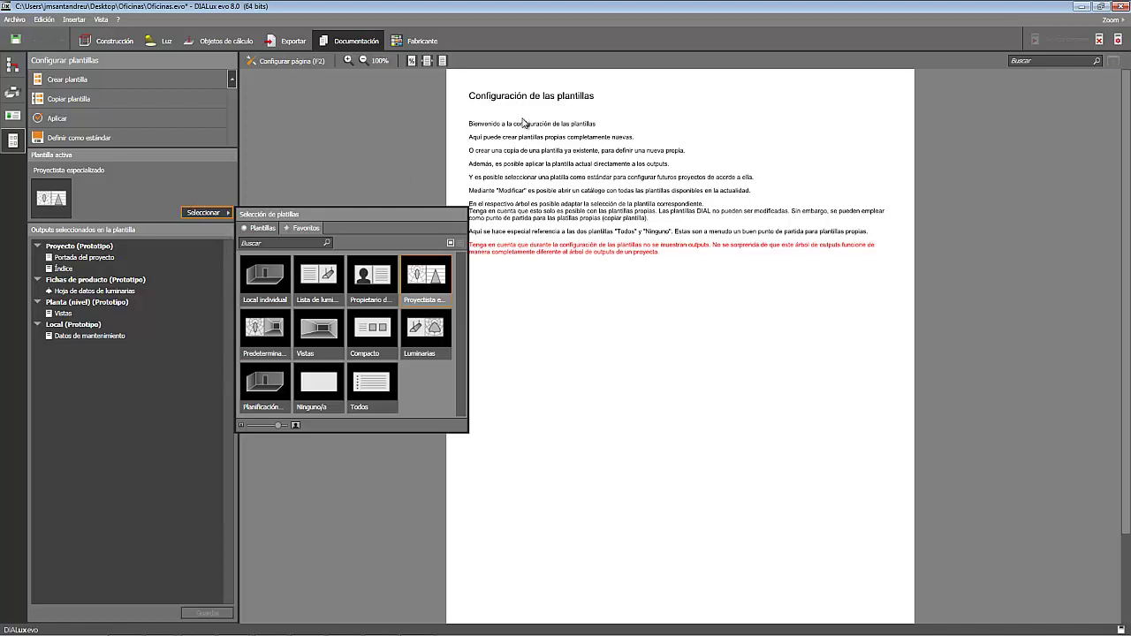
{"action": "left_click", "coordinate": [523, 122]}
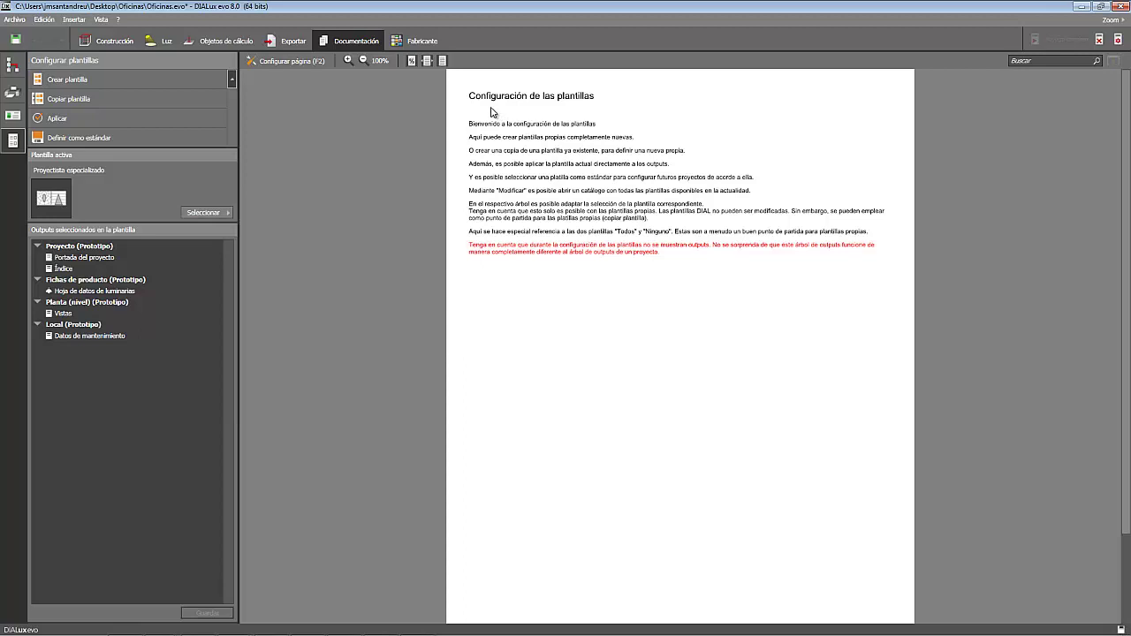
{"action": "left_click", "coordinate": [11, 66]}
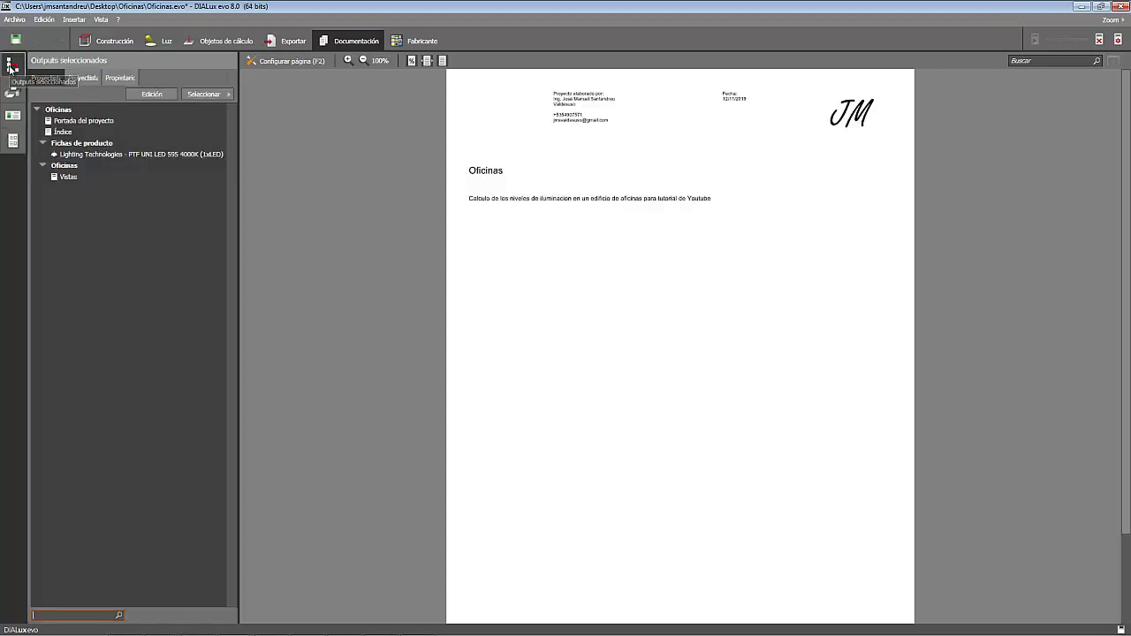
Tick the Oficinas Vistas page and Fichas de producto in the report, then open the views page setup
{"action": "left_click", "coordinate": [151, 93]}
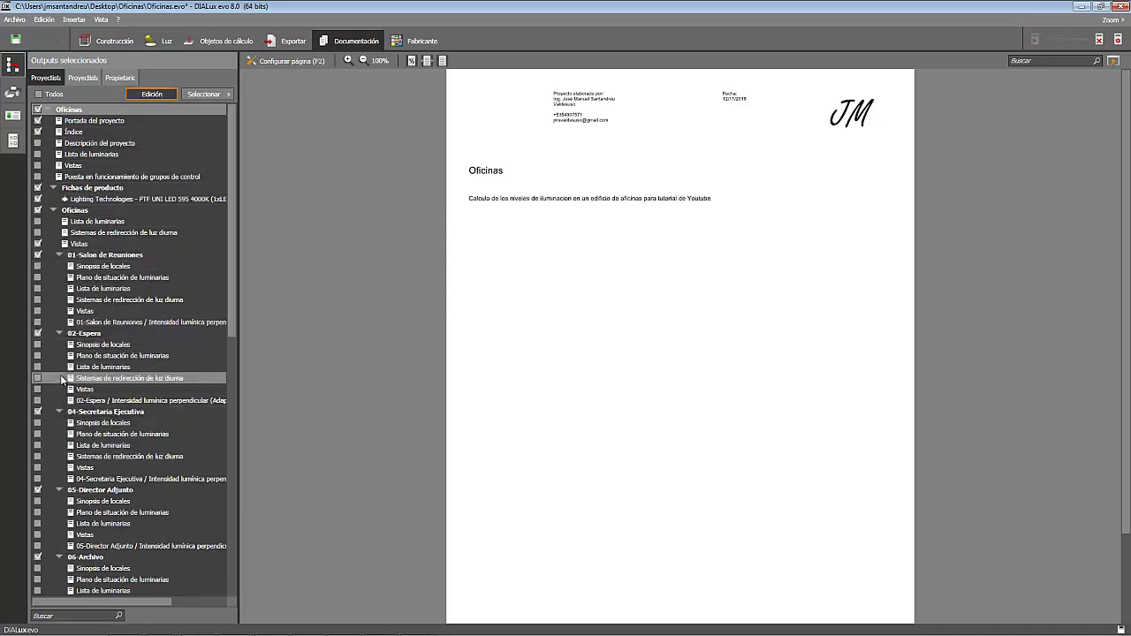
{"action": "left_click", "coordinate": [38, 244]}
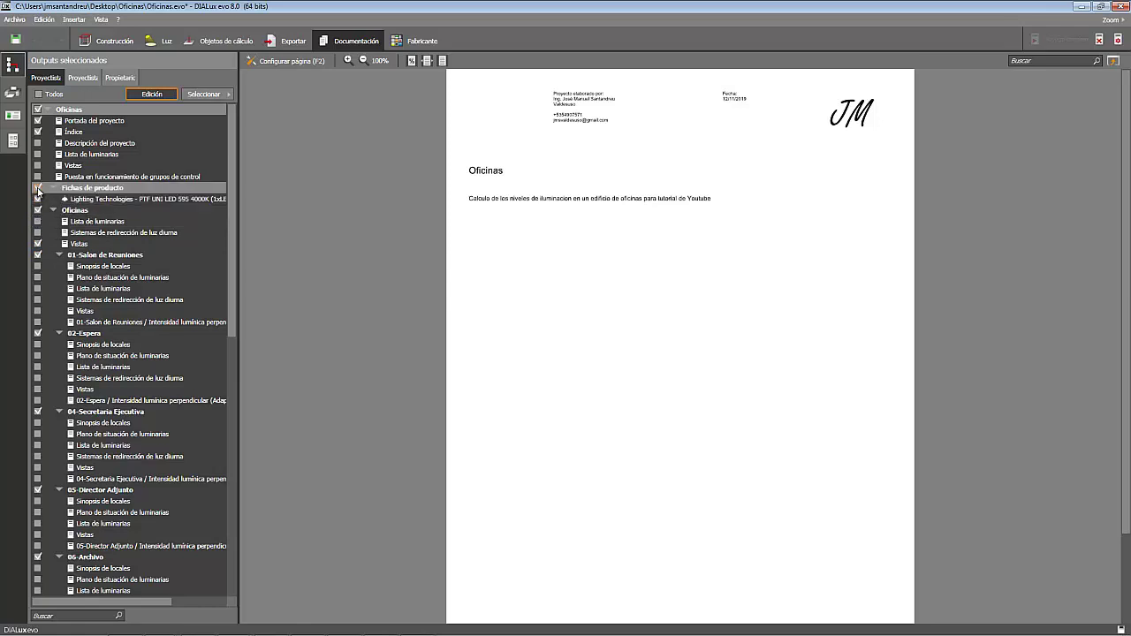
{"action": "left_click", "coordinate": [38, 189]}
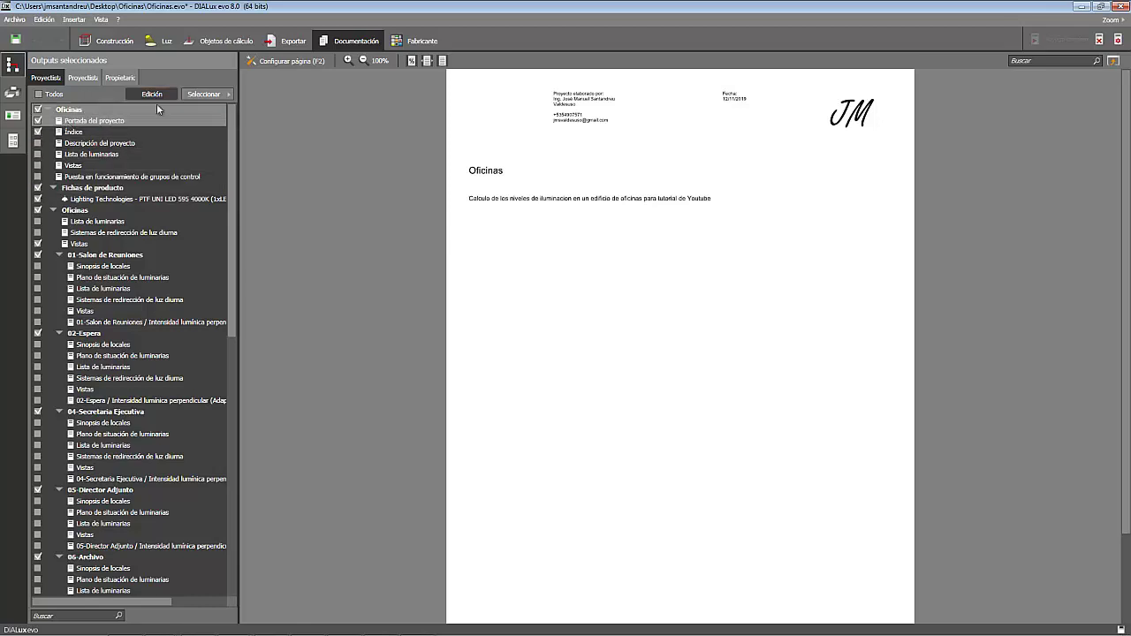
{"action": "left_click", "coordinate": [270, 61]}
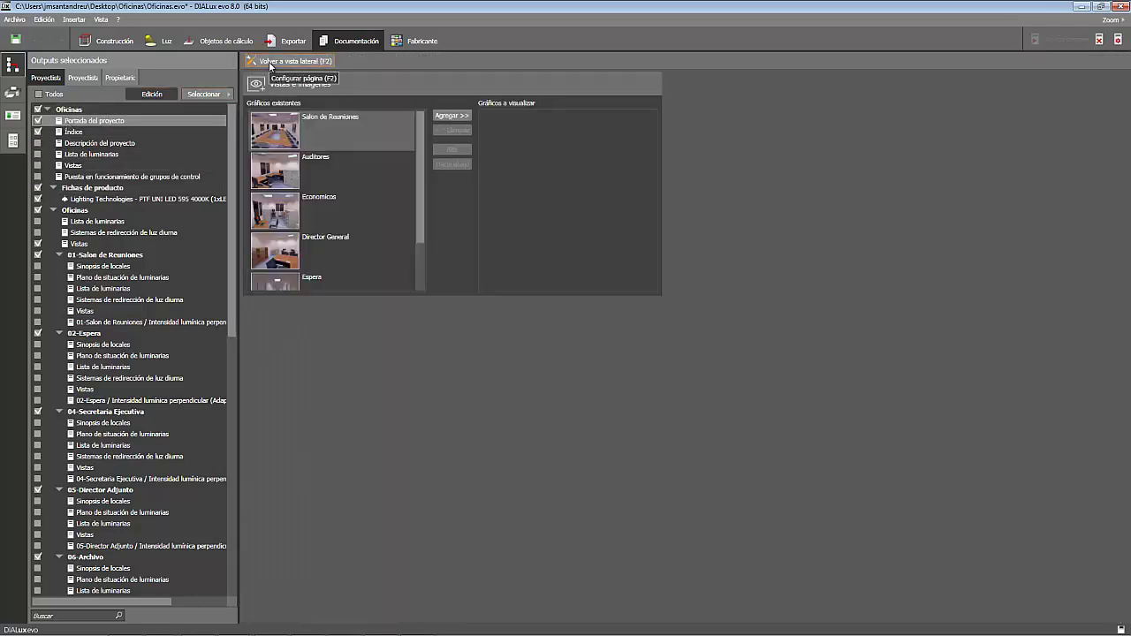
Add the Oficinas floor plan graphic to the views page and go back to the page preview
{"action": "scroll", "coordinate": [325, 212], "scroll_direction": "down", "scroll_amount": 2}
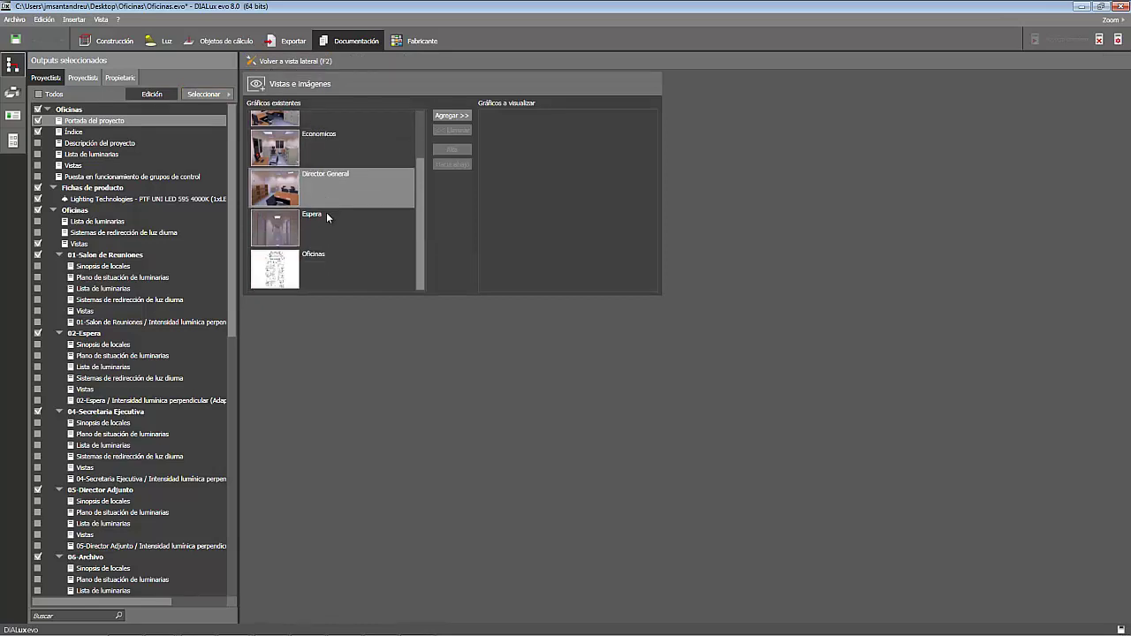
{"action": "left_click", "coordinate": [444, 115]}
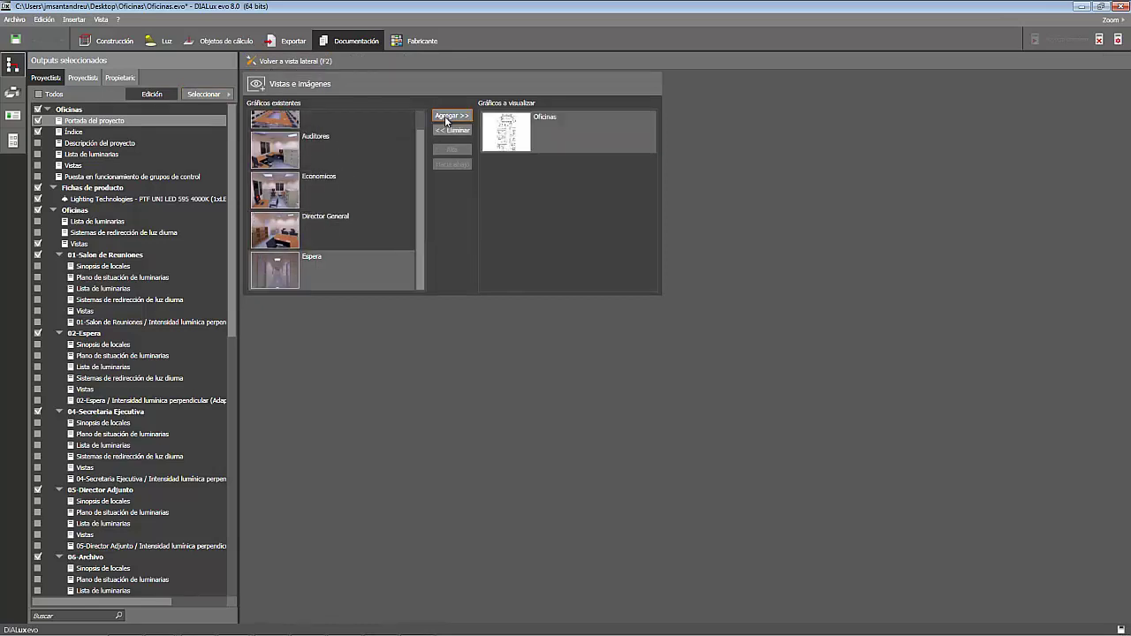
{"action": "left_click", "coordinate": [283, 61]}
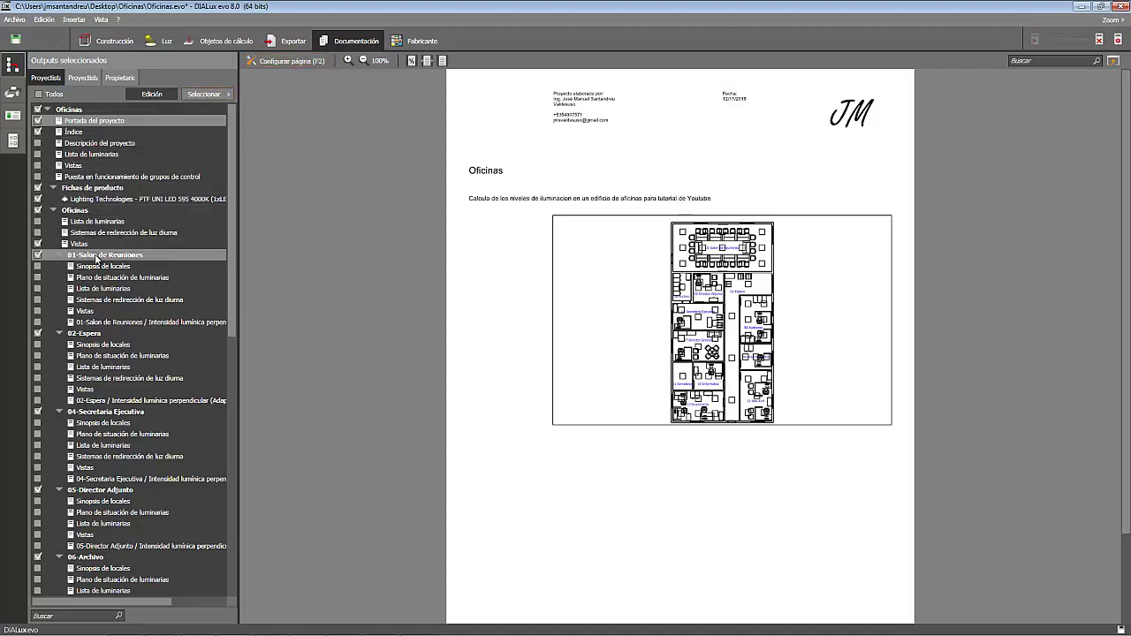
Include the 01-Salon de Reuniones Sinopsis de locales and Vistas pages, then open their graphic selection
{"action": "left_click", "coordinate": [37, 266]}
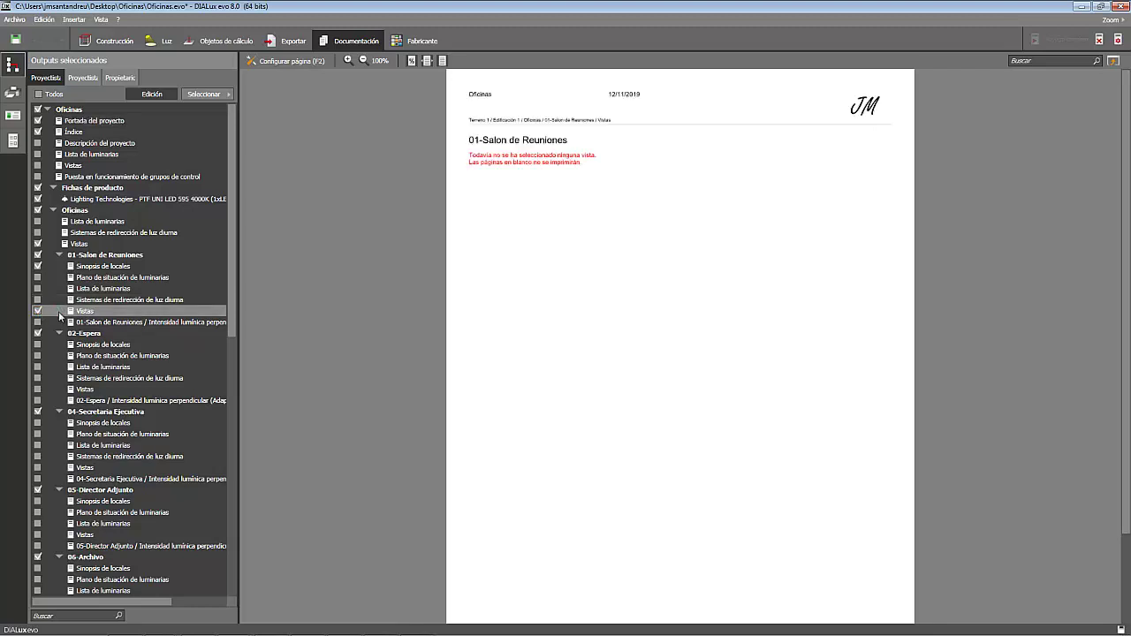
{"action": "left_click", "coordinate": [281, 60]}
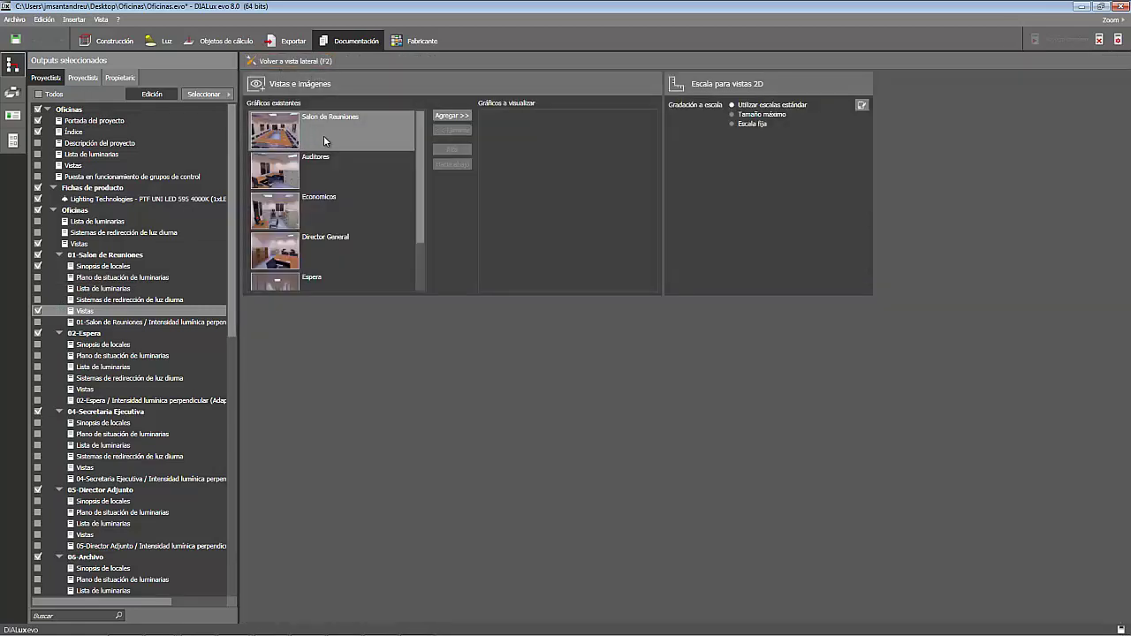
Place the Salon de Reuniones render on its views page and add the room's Intensidad lumínica page
{"action": "left_click", "coordinate": [458, 117]}
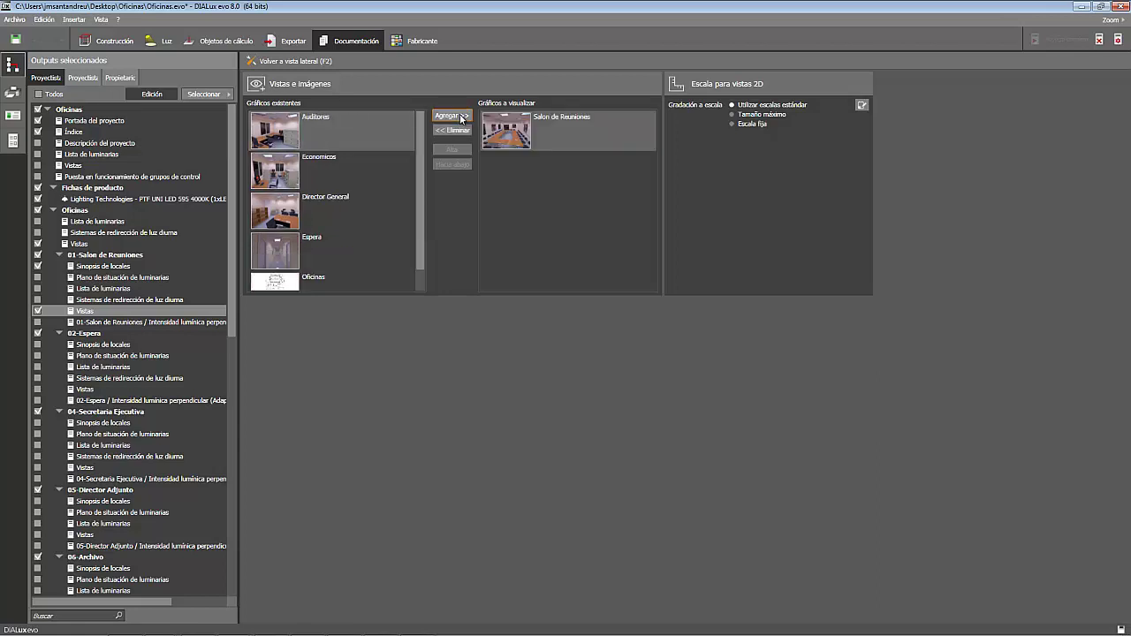
{"action": "left_click", "coordinate": [298, 60]}
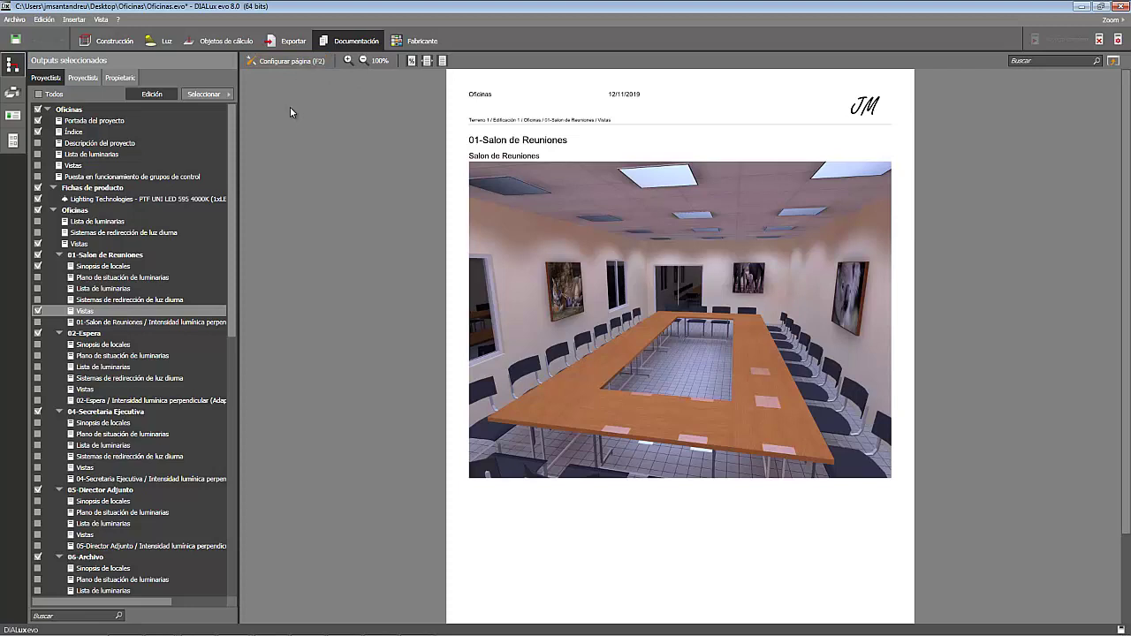
{"action": "left_click", "coordinate": [37, 322]}
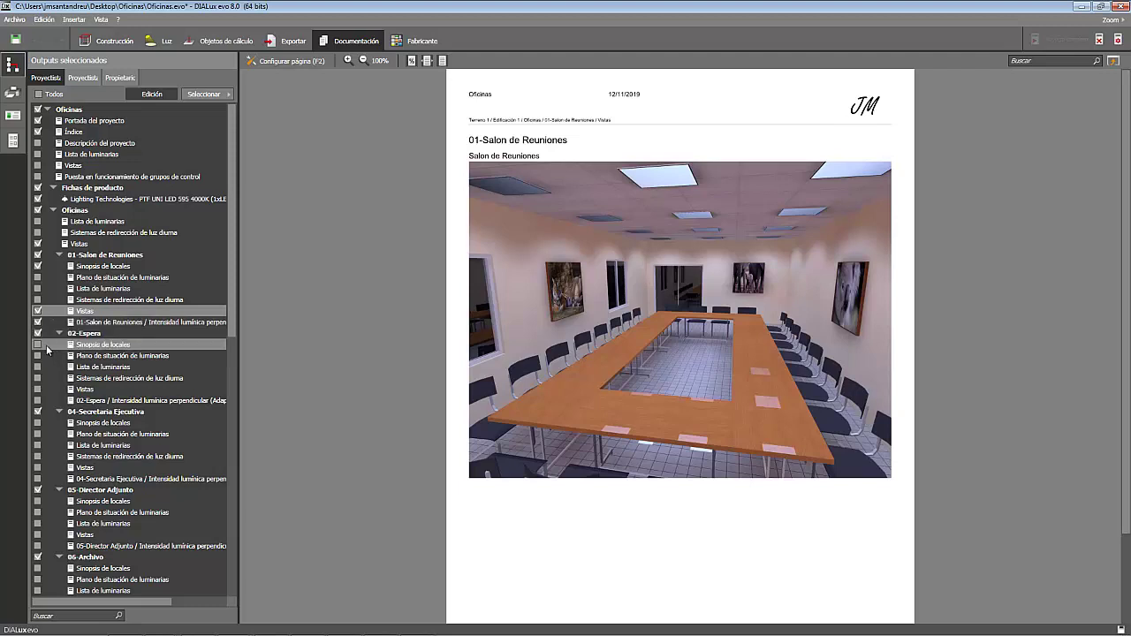
Include 02-Espera's summary, views (with the Espera render) and illuminance pages, plus 04-Secretaria Ejecutiva's summary
{"action": "left_click", "coordinate": [38, 346]}
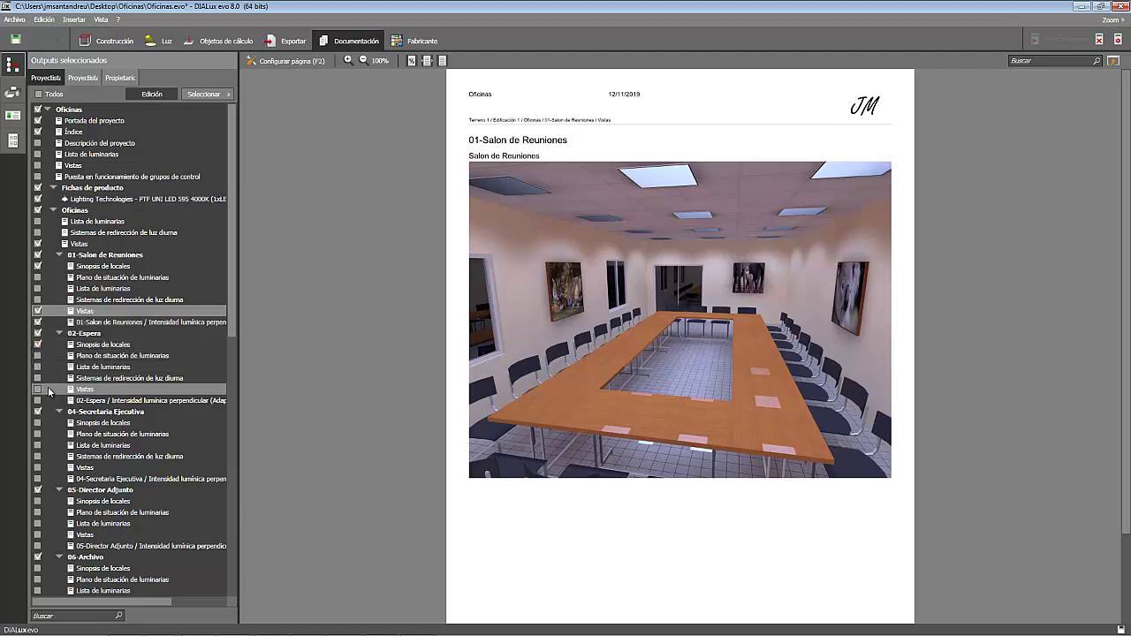
{"action": "left_click", "coordinate": [37, 389]}
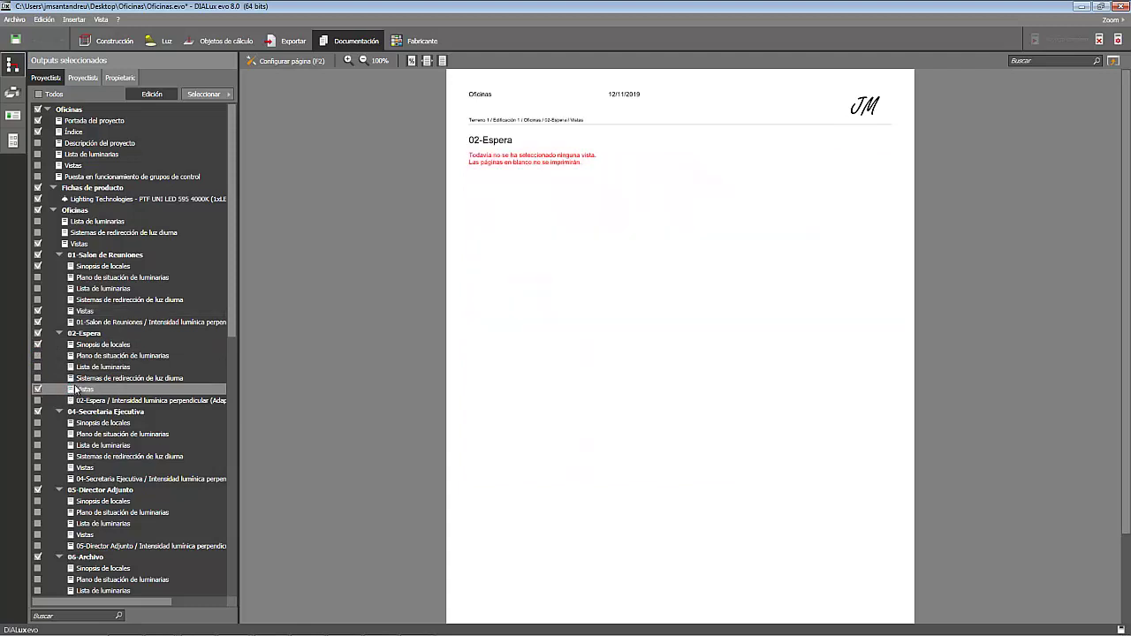
{"action": "left_click", "coordinate": [282, 62]}
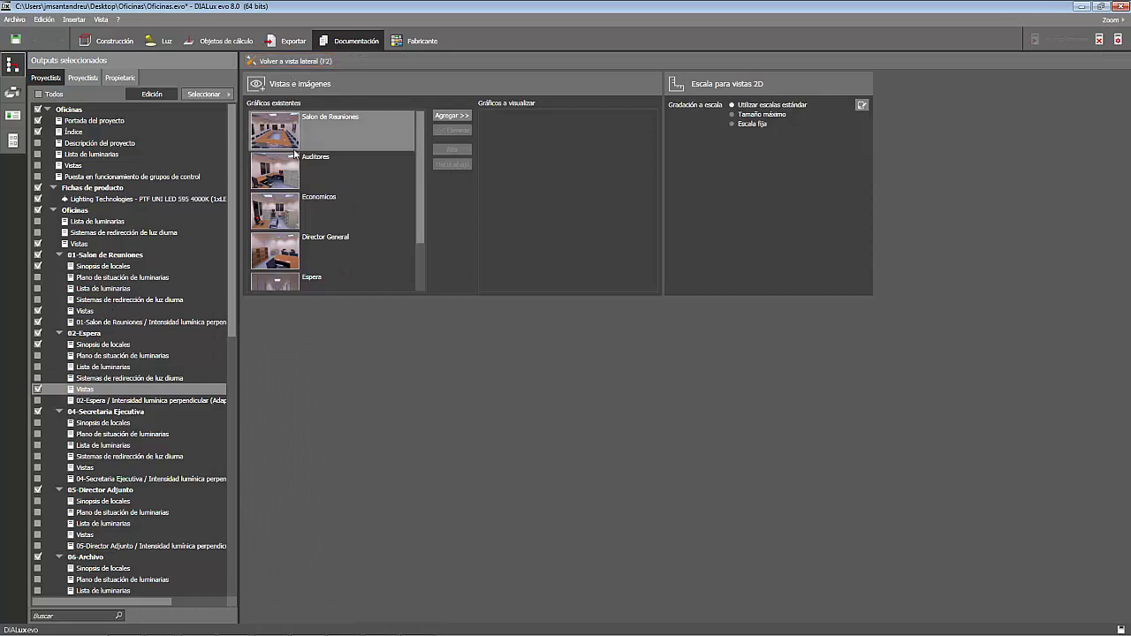
{"action": "scroll", "coordinate": [298, 175], "scroll_direction": "down", "scroll_amount": 1}
{"action": "left_click", "coordinate": [316, 248]}
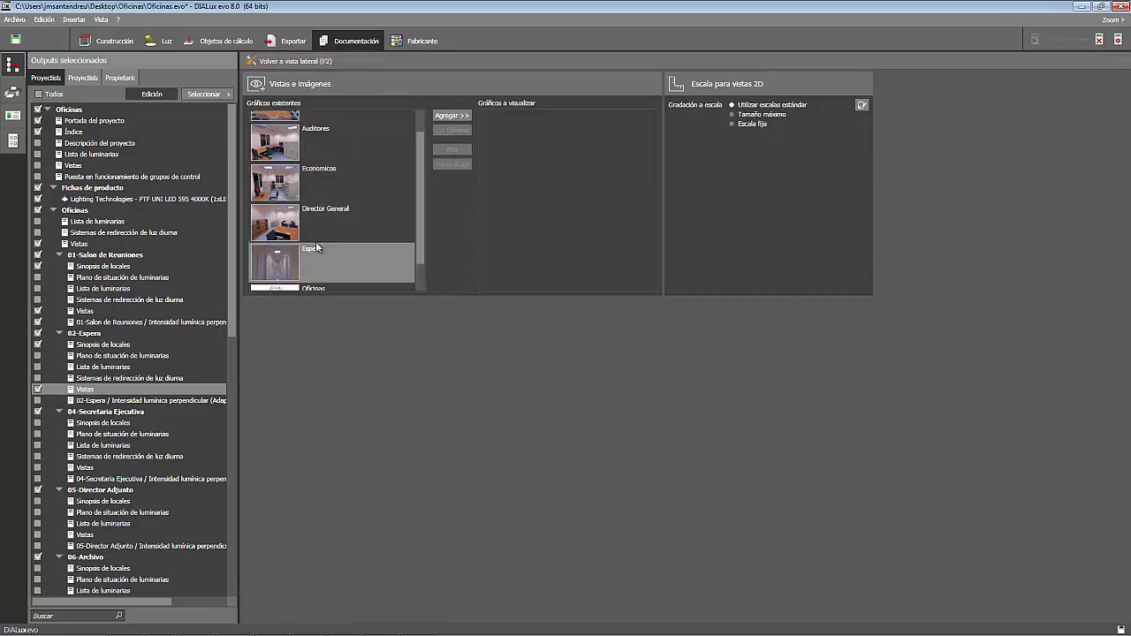
{"action": "left_click", "coordinate": [459, 116]}
{"action": "left_click", "coordinate": [308, 62]}
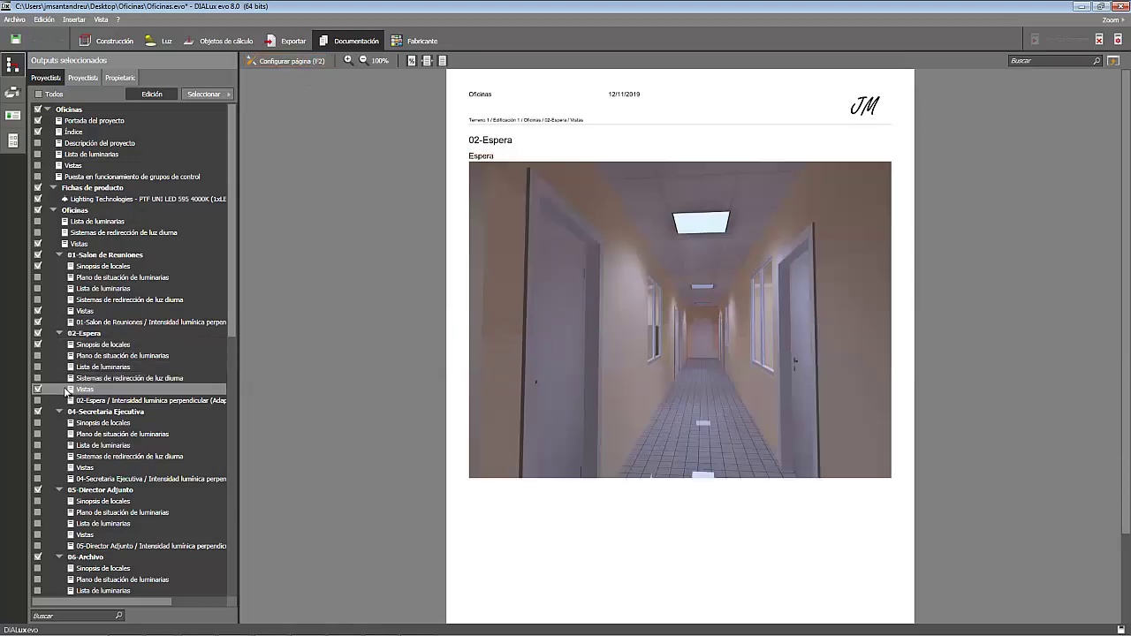
{"action": "left_click", "coordinate": [37, 400]}
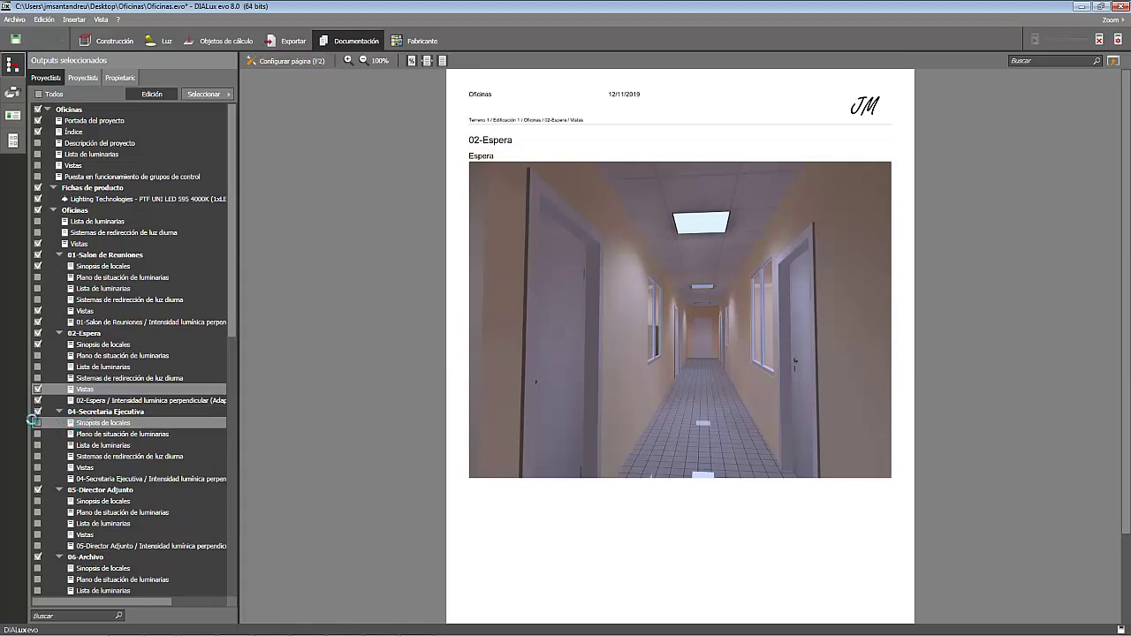
{"action": "left_click", "coordinate": [37, 422]}
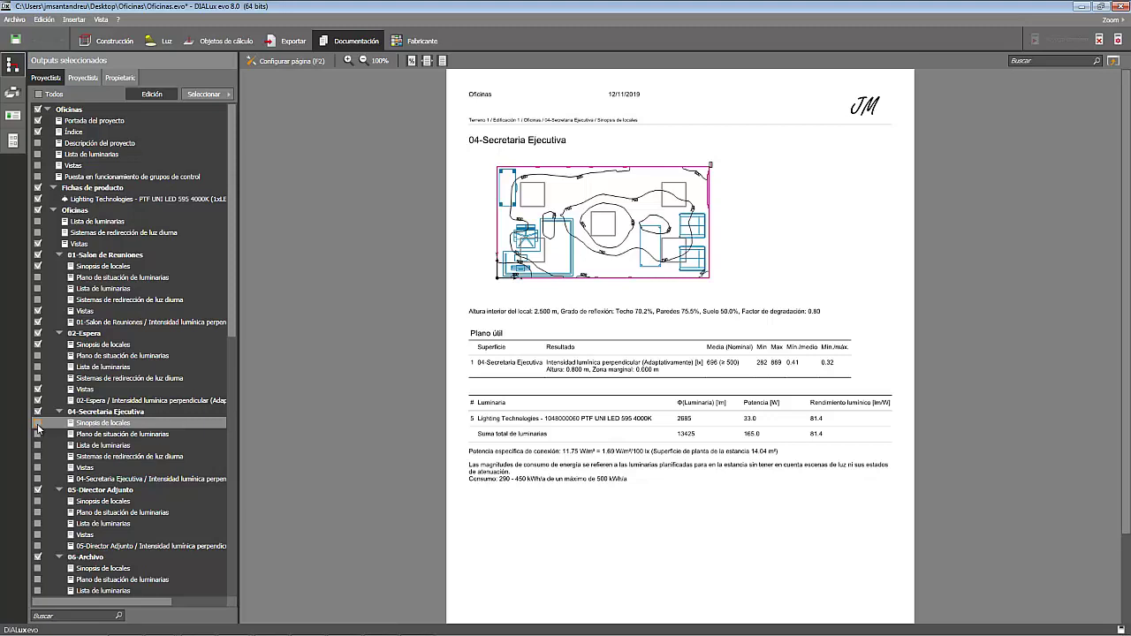
Include the 04-Secretaria Ejecutiva illuminance page and 05-Director Adjunto's summary and views pages
{"action": "left_click", "coordinate": [37, 478]}
{"action": "scroll", "coordinate": [38, 477], "scroll_direction": "down", "scroll_amount": 3}
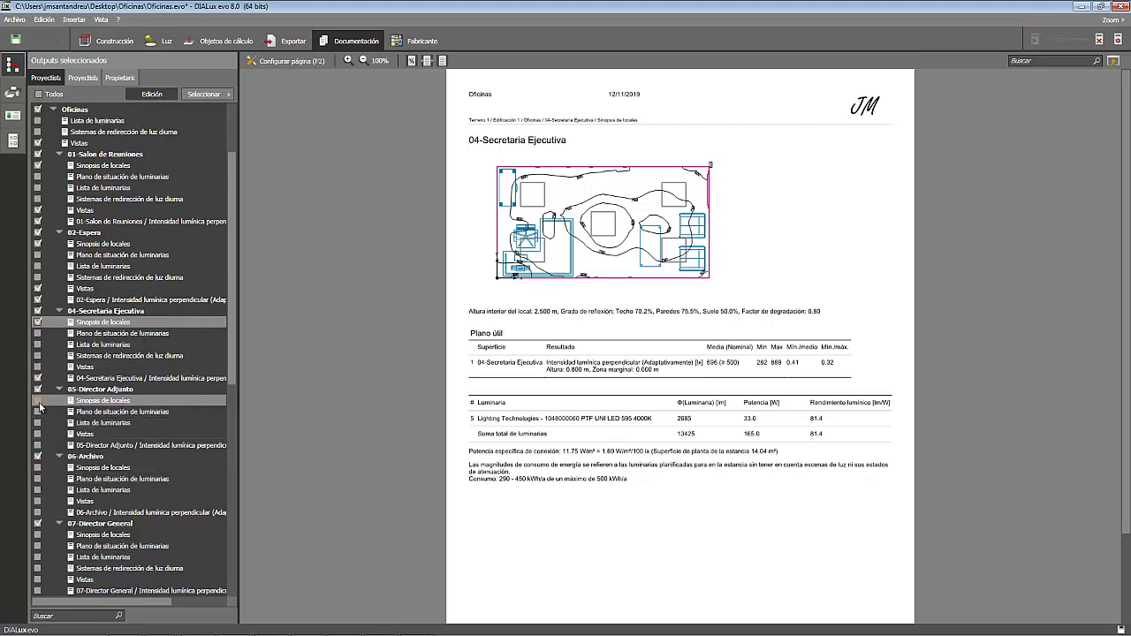
{"action": "left_click", "coordinate": [37, 401]}
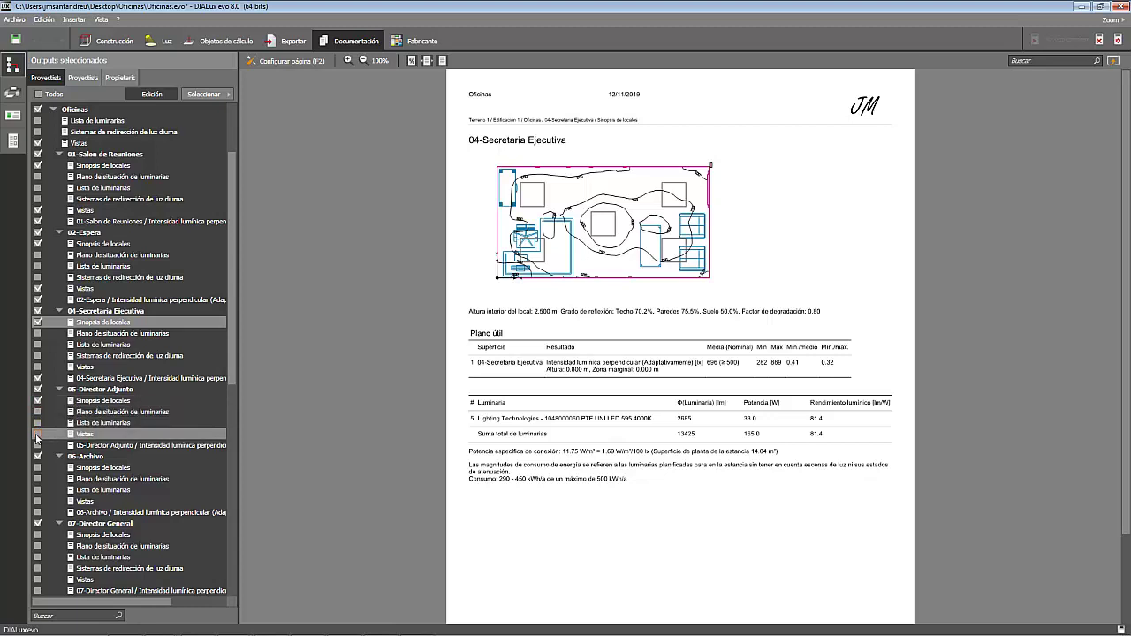
{"action": "left_click", "coordinate": [37, 435]}
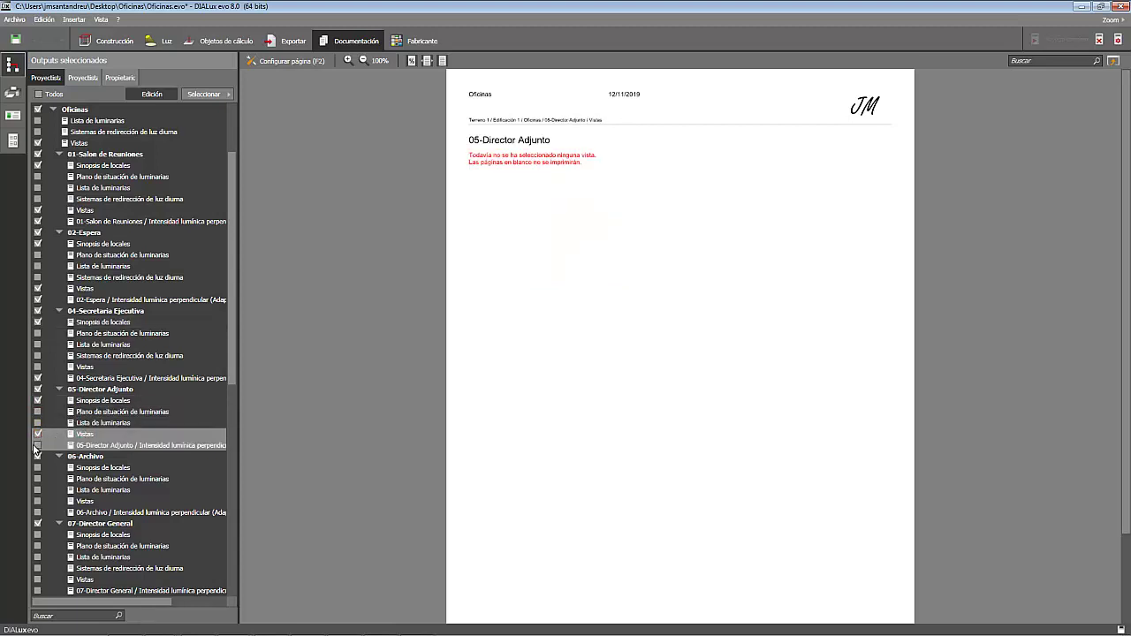
Include 06-Archivo's summary and illuminance pages and 07-Director General's summary and views pages
{"action": "scroll", "coordinate": [37, 449], "scroll_direction": "down", "scroll_amount": 1}
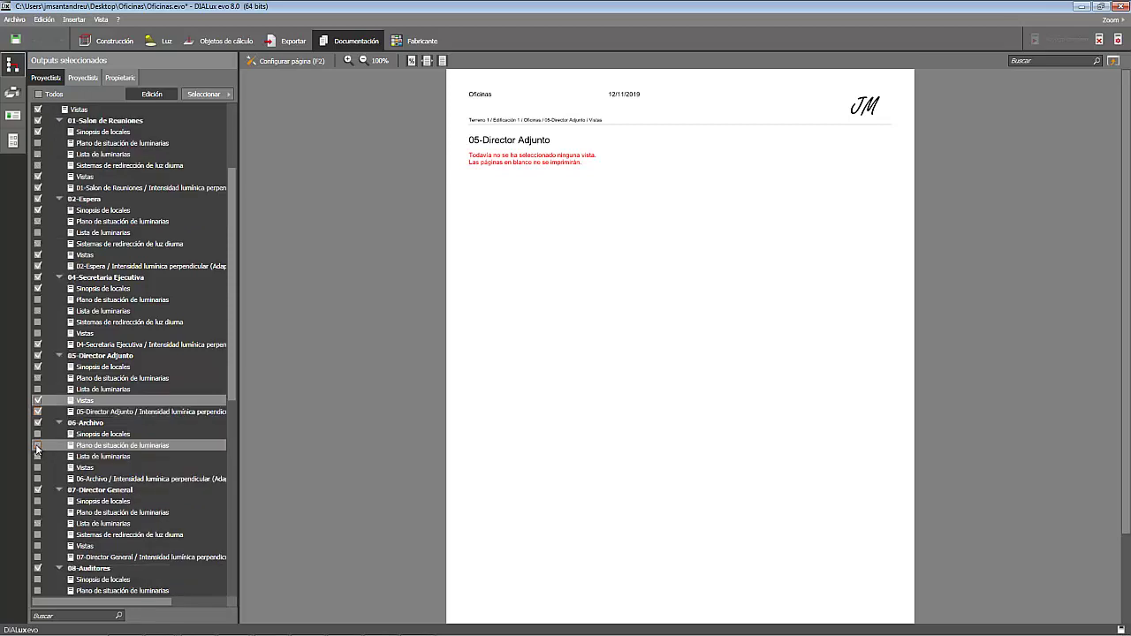
{"action": "left_click", "coordinate": [37, 434]}
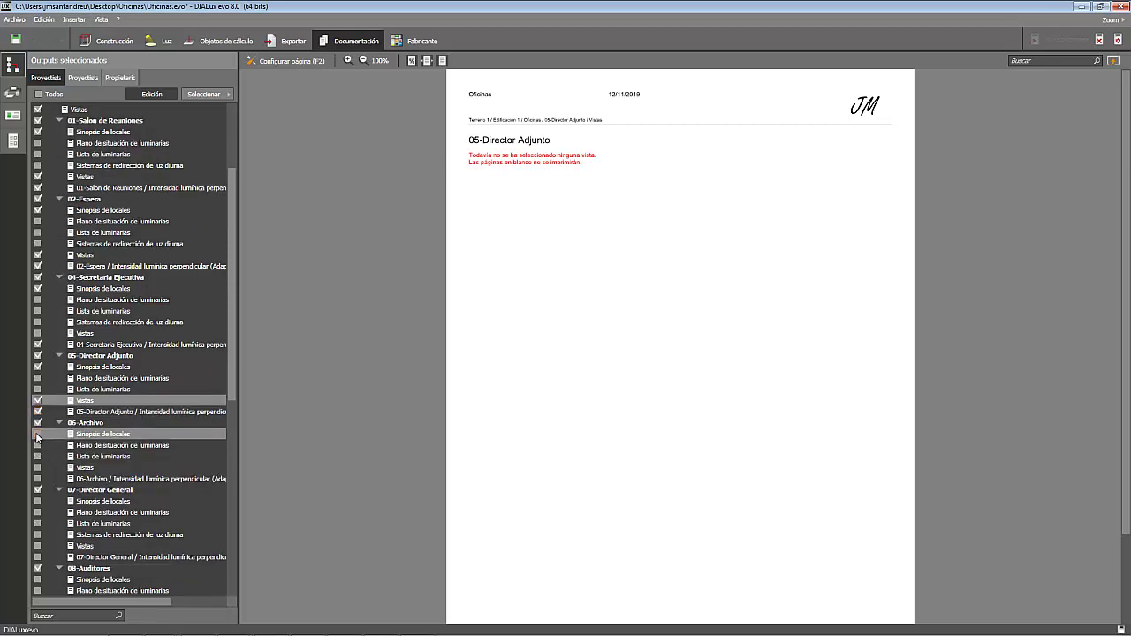
{"action": "left_click", "coordinate": [37, 478]}
{"action": "scroll", "coordinate": [37, 475], "scroll_direction": "down", "scroll_amount": 1}
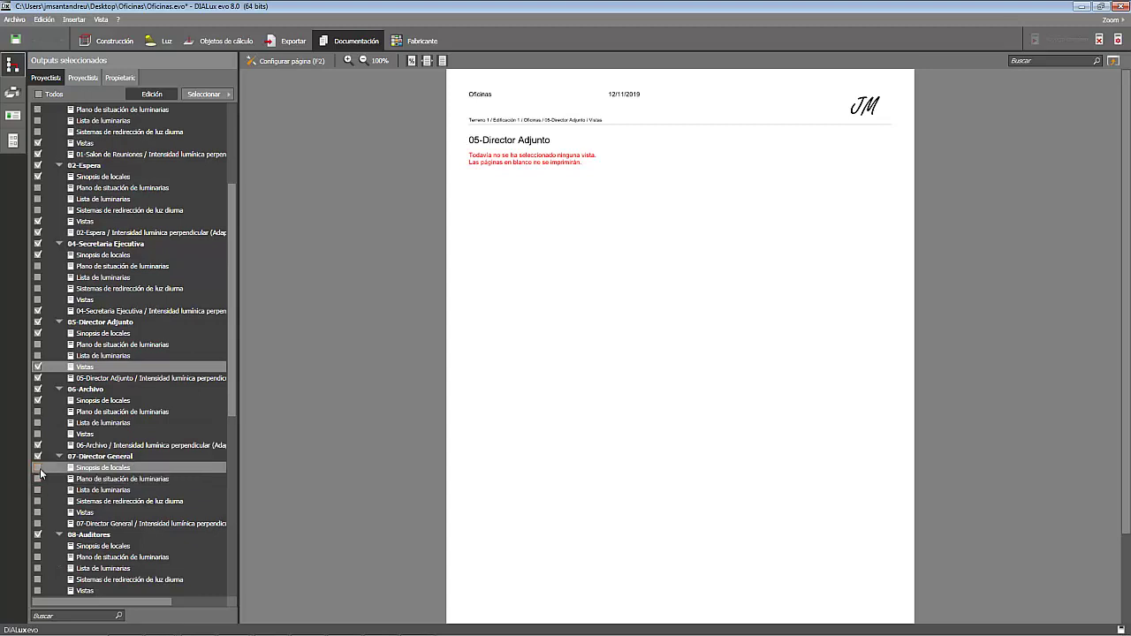
{"action": "left_click", "coordinate": [37, 468]}
{"action": "scroll", "coordinate": [39, 471], "scroll_direction": "down", "scroll_amount": 1}
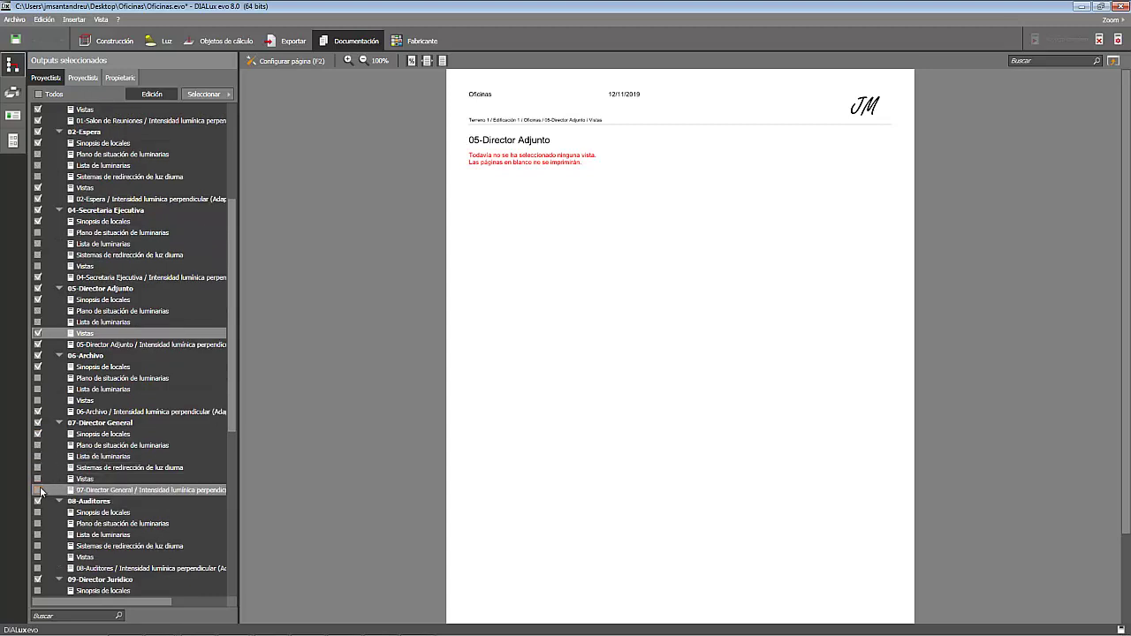
{"action": "left_click", "coordinate": [37, 478]}
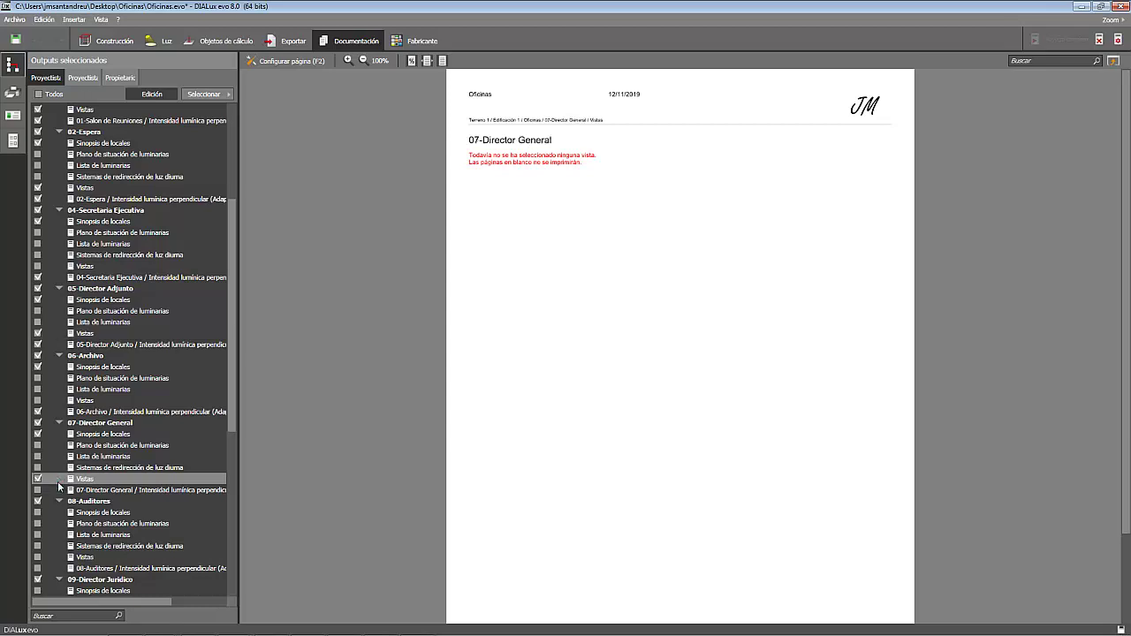
Place the Director General render on the 07-Director General views page
{"action": "left_click", "coordinate": [279, 63]}
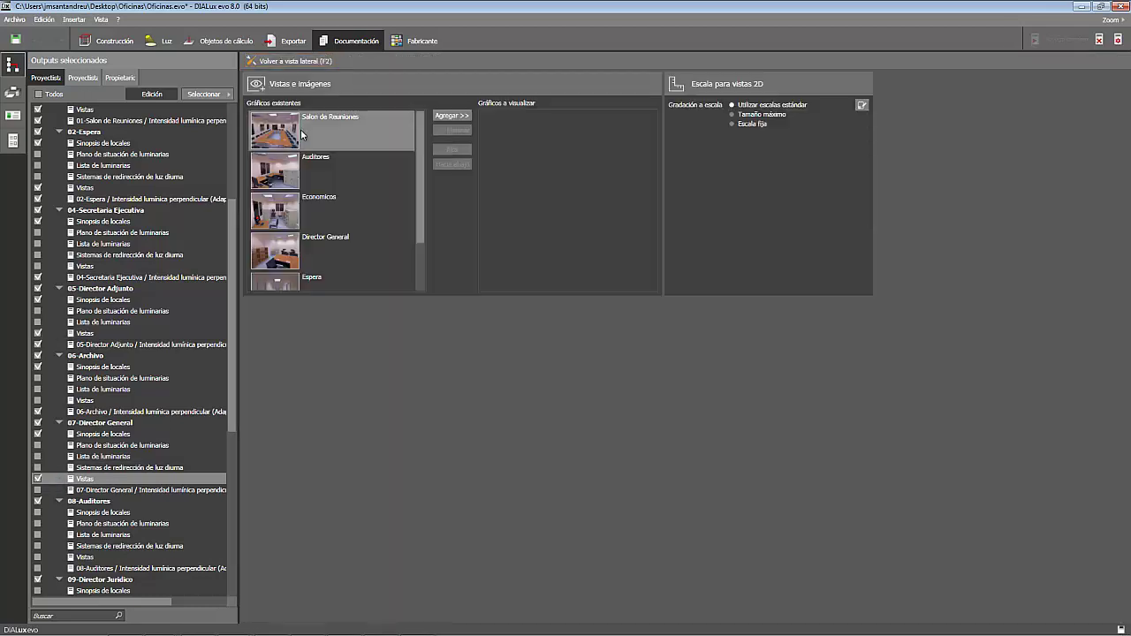
{"action": "scroll", "coordinate": [301, 164], "scroll_direction": "down", "scroll_amount": 1}
{"action": "left_click", "coordinate": [305, 221]}
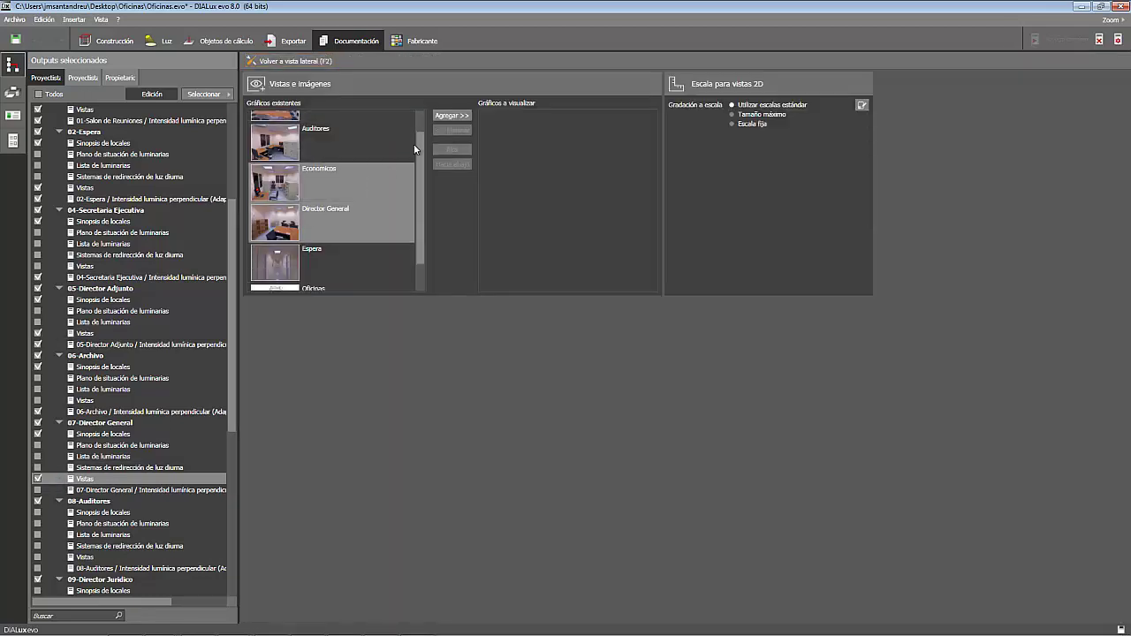
{"action": "left_click", "coordinate": [449, 116]}
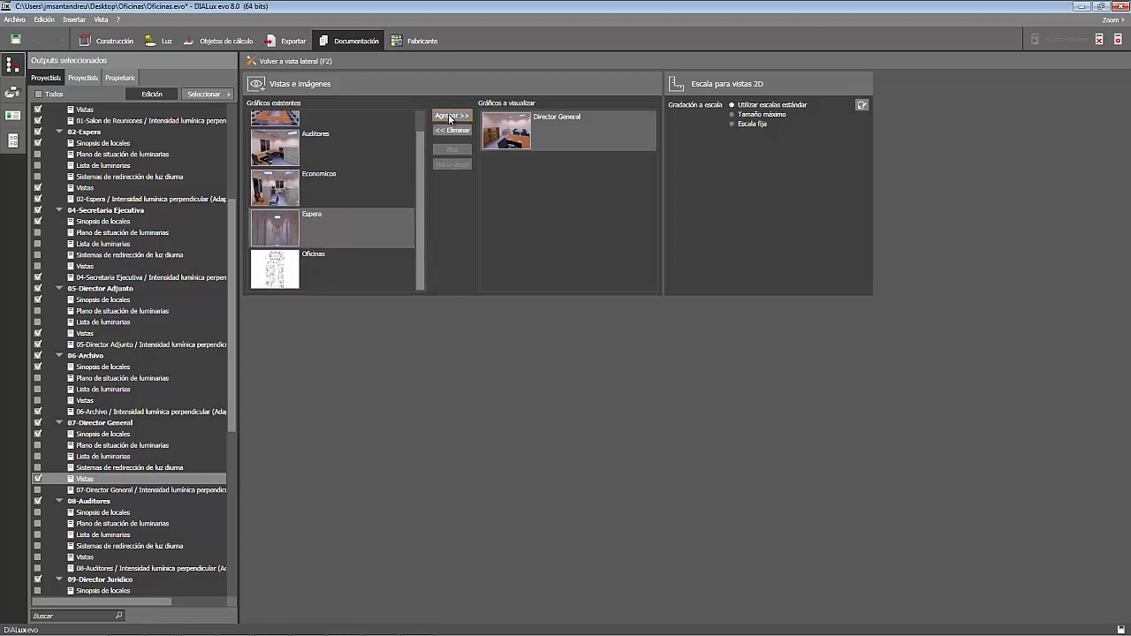
{"action": "left_click", "coordinate": [291, 62]}
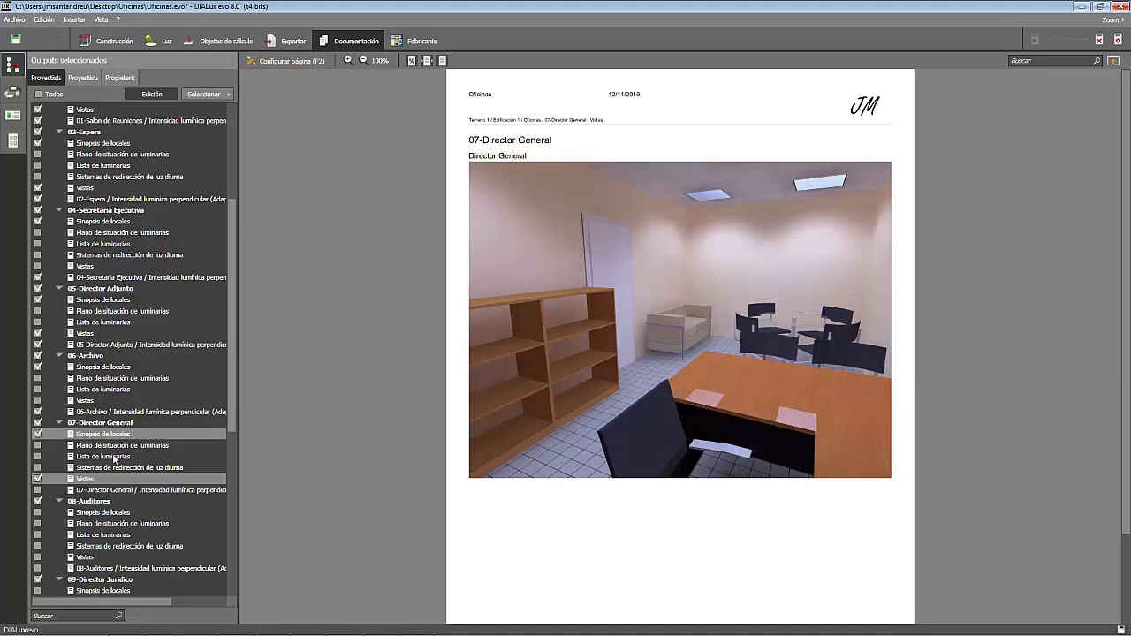
Include 08-Auditores summary, illuminance and views pages and 09-Director Jurídico summary and illuminance pages
{"action": "scroll", "coordinate": [42, 489], "scroll_direction": "down", "scroll_amount": 2}
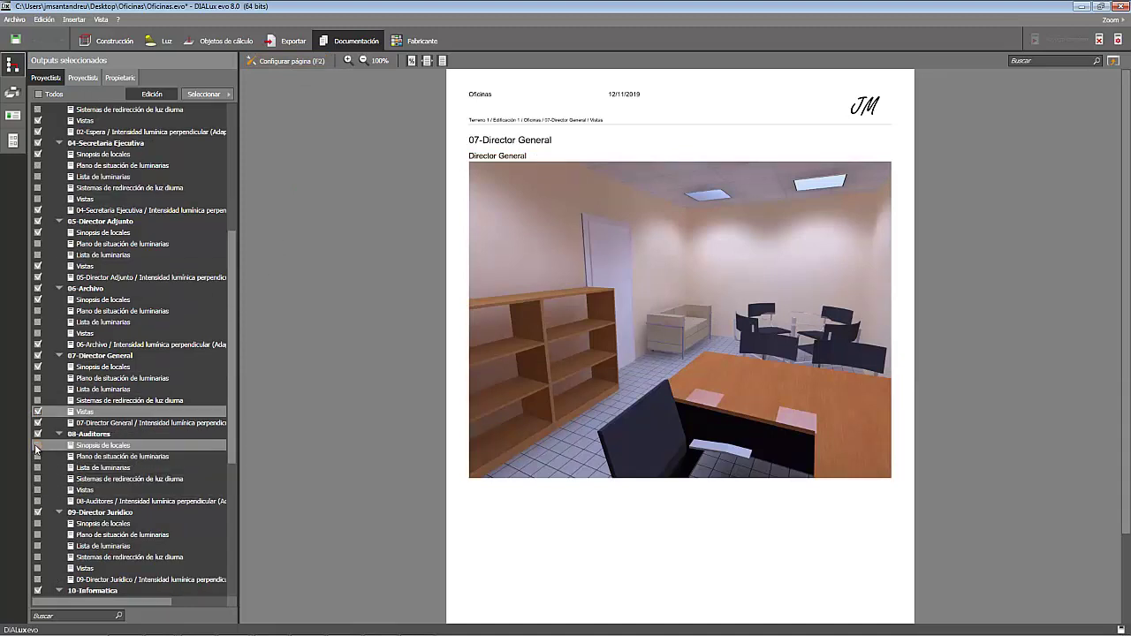
{"action": "left_click", "coordinate": [37, 445]}
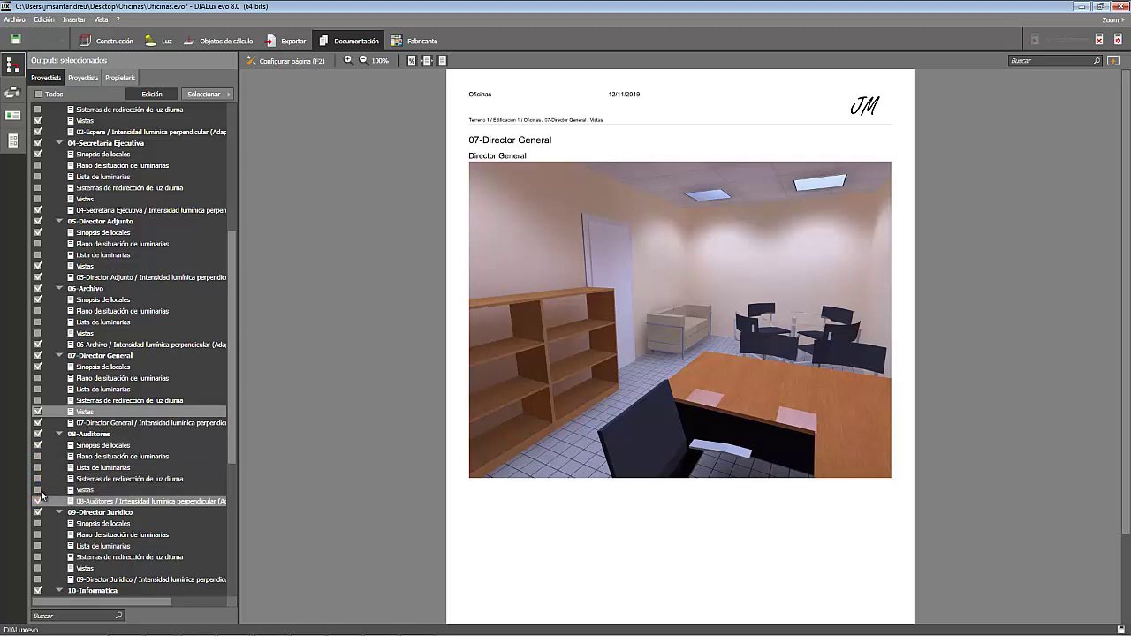
{"action": "scroll", "coordinate": [58, 455], "scroll_direction": "down", "scroll_amount": 1}
{"action": "scroll", "coordinate": [58, 455], "scroll_direction": "down", "scroll_amount": 2}
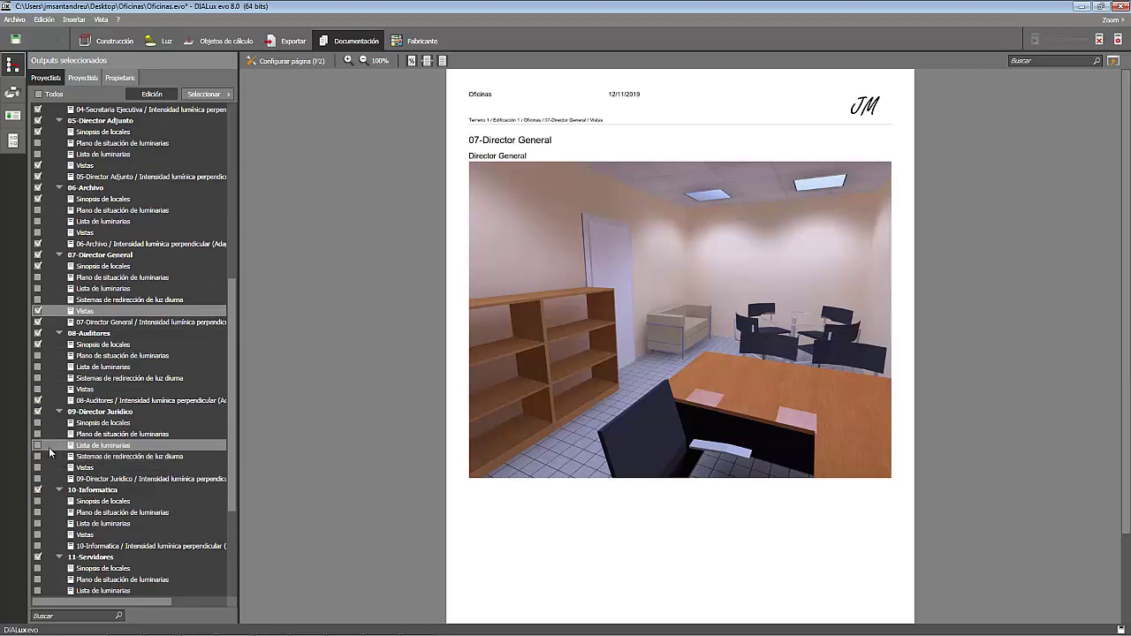
{"action": "left_click", "coordinate": [38, 423]}
{"action": "left_click", "coordinate": [38, 479]}
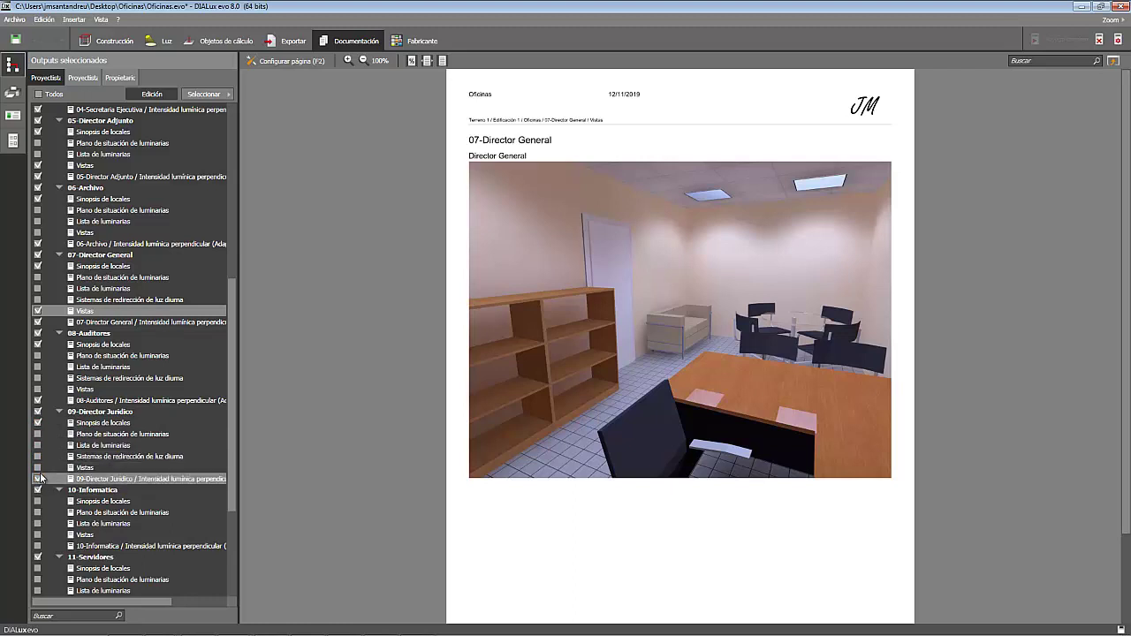
{"action": "left_click", "coordinate": [38, 400]}
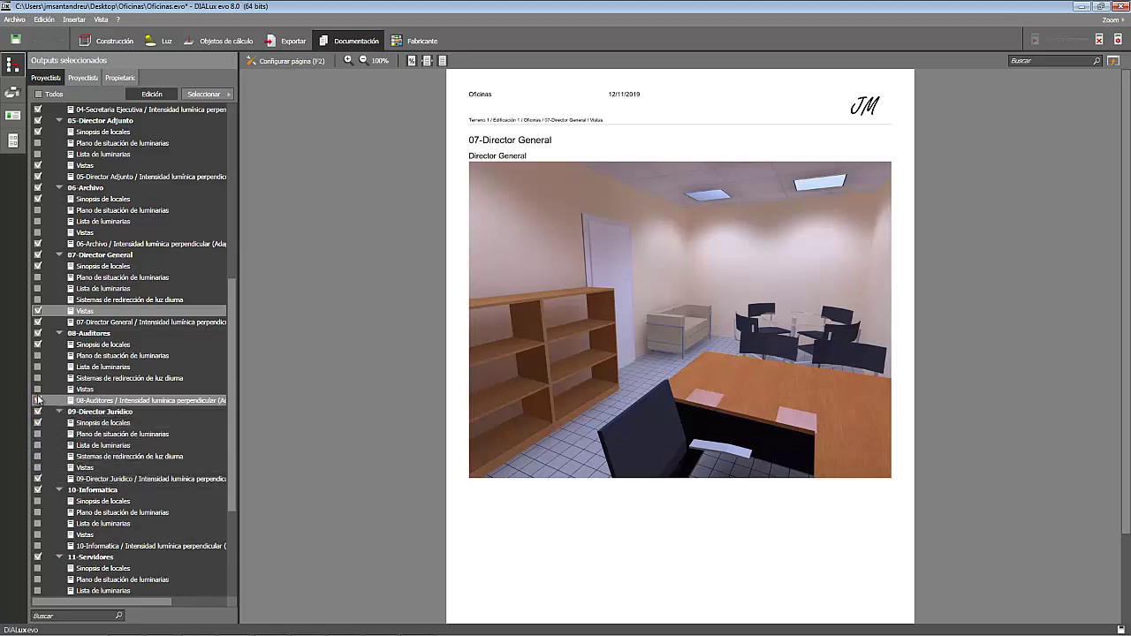
{"action": "left_click", "coordinate": [37, 390]}
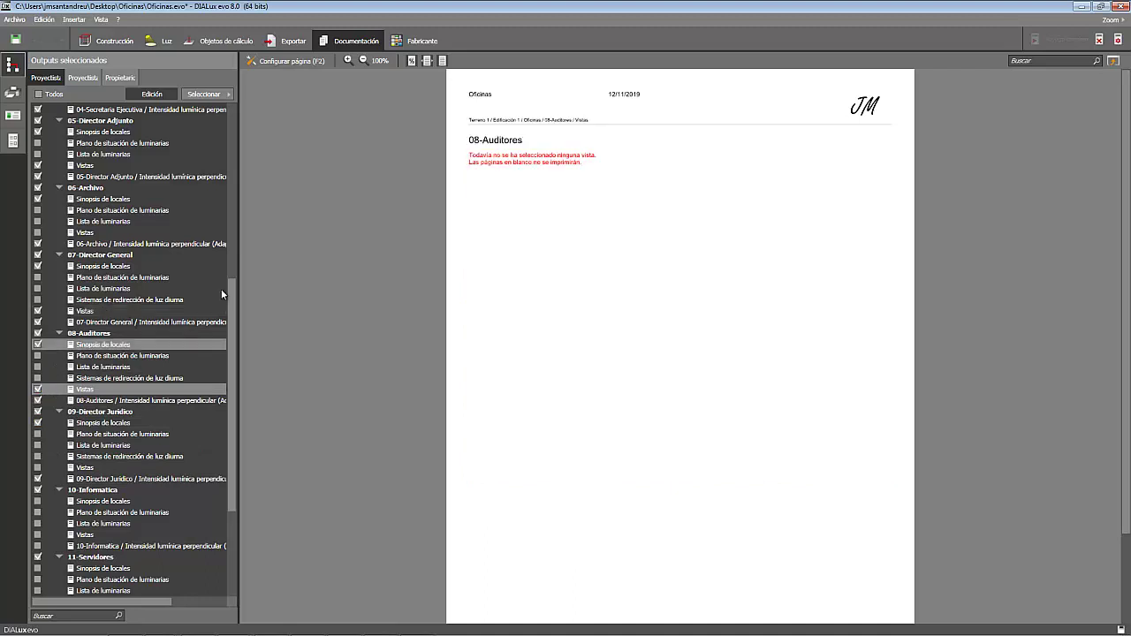
Place the Auditores render on the 08-Auditores views page
{"action": "left_click", "coordinate": [292, 61]}
{"action": "left_click", "coordinate": [307, 159]}
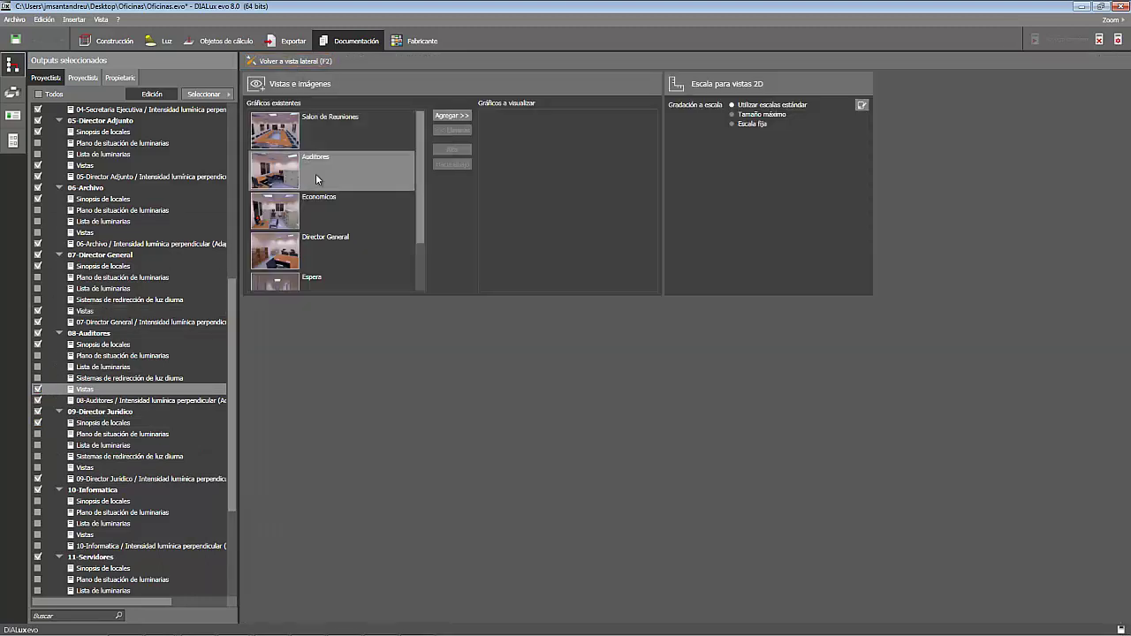
{"action": "left_click", "coordinate": [439, 118]}
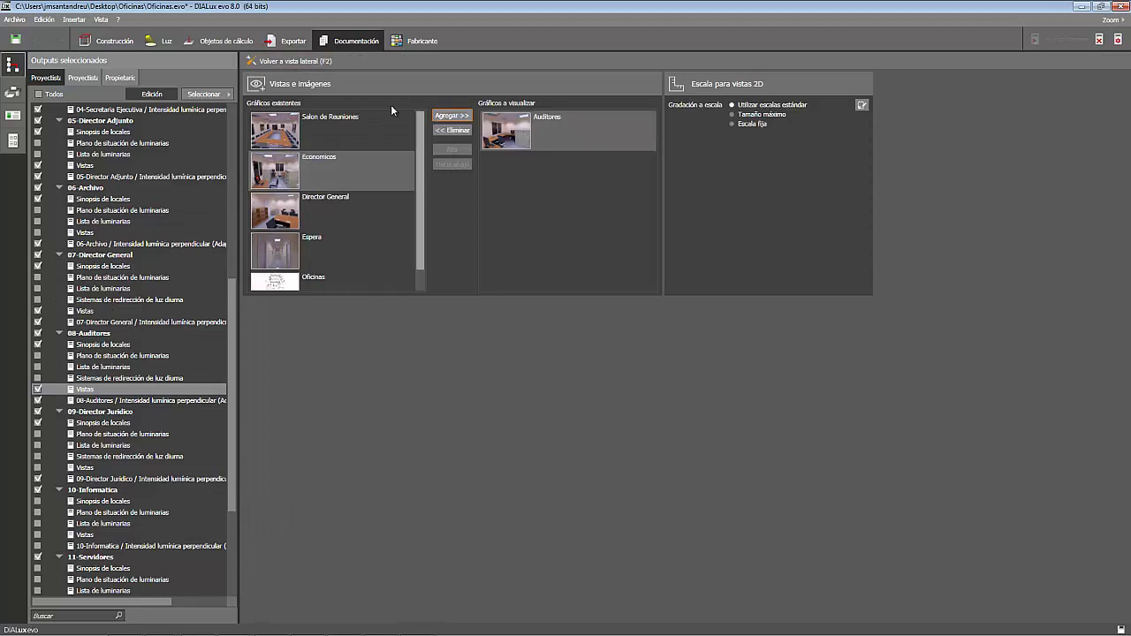
{"action": "left_click", "coordinate": [280, 61]}
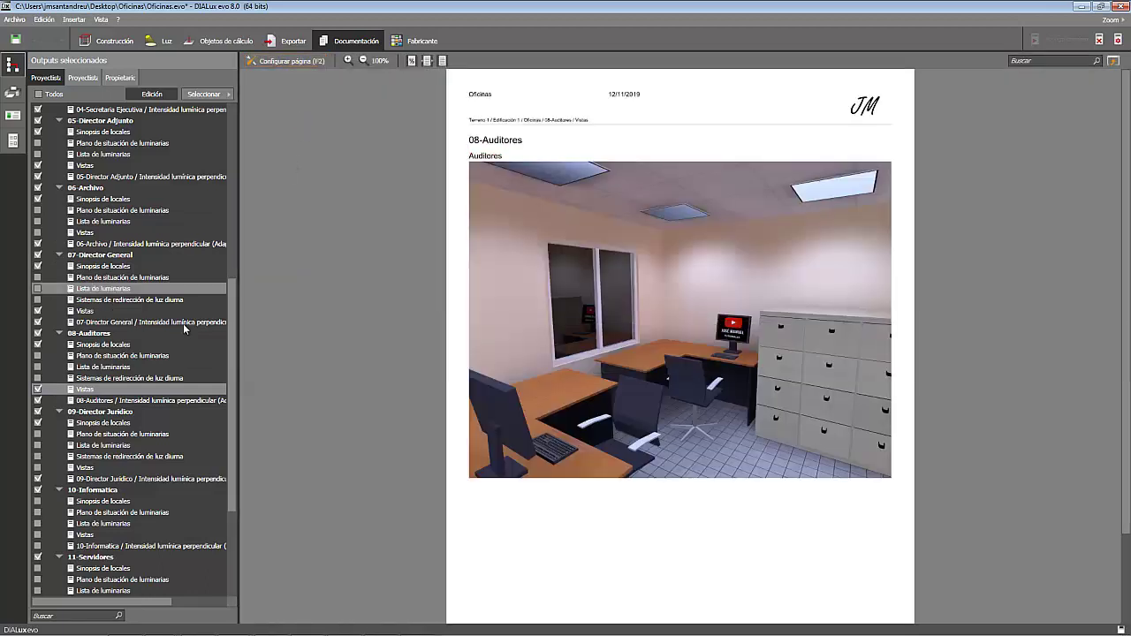
Include the room summary and illuminance pages for 10-Informatica and 11-Servidores
{"action": "scroll", "coordinate": [74, 449], "scroll_direction": "down", "scroll_amount": 2}
{"action": "left_click", "coordinate": [37, 434]}
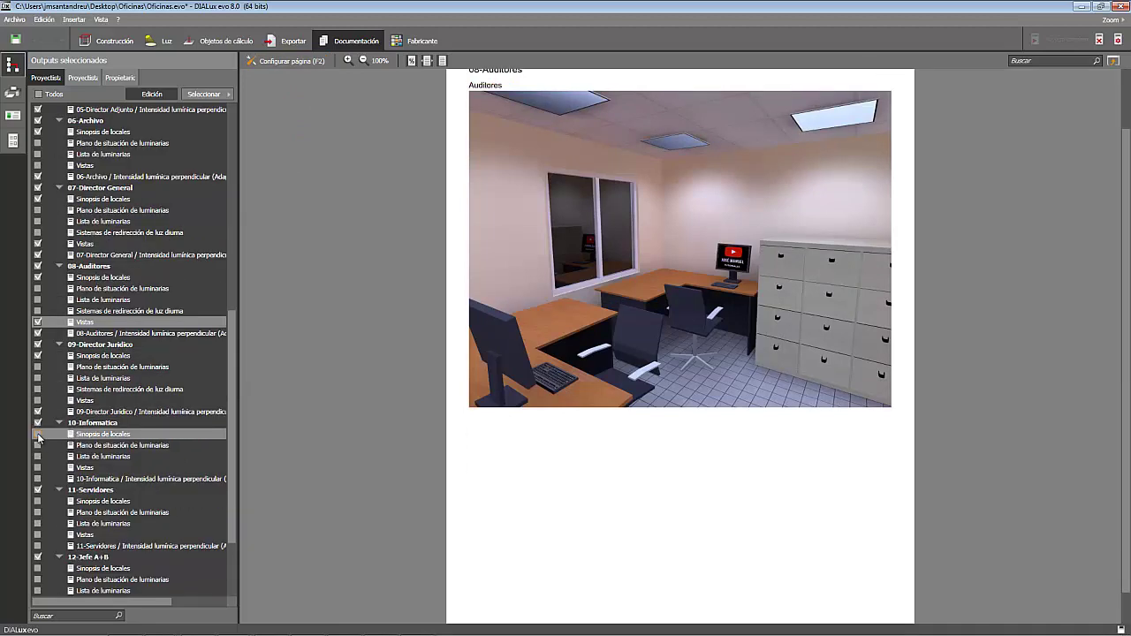
{"action": "left_click", "coordinate": [37, 479]}
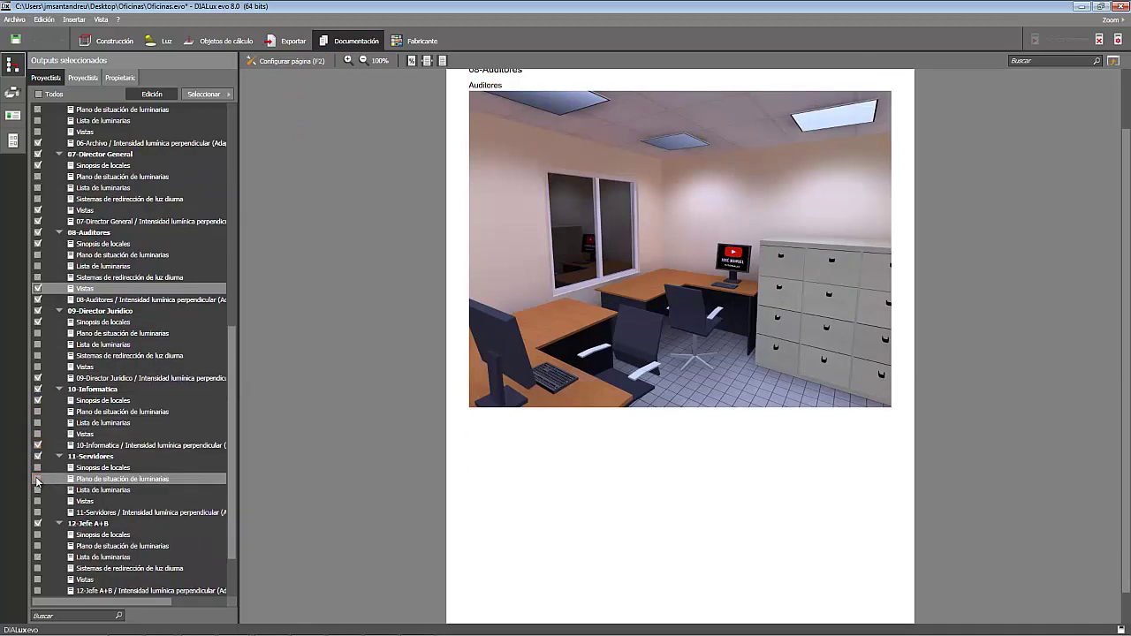
{"action": "scroll", "coordinate": [37, 478], "scroll_direction": "down", "scroll_amount": 2}
{"action": "left_click", "coordinate": [37, 479]}
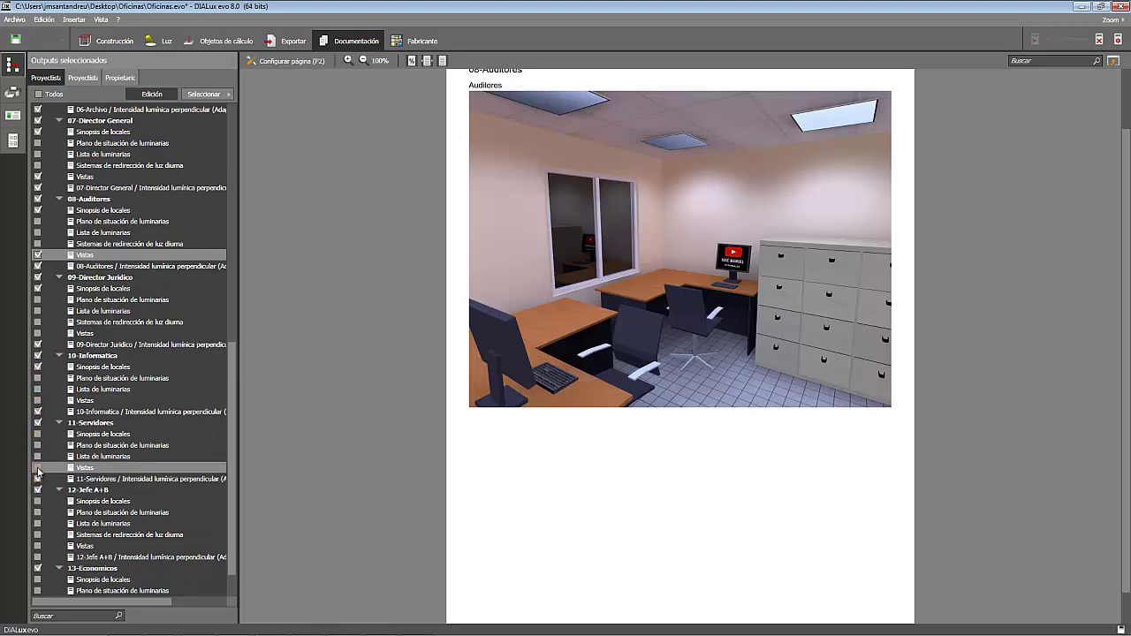
{"action": "left_click", "coordinate": [37, 434]}
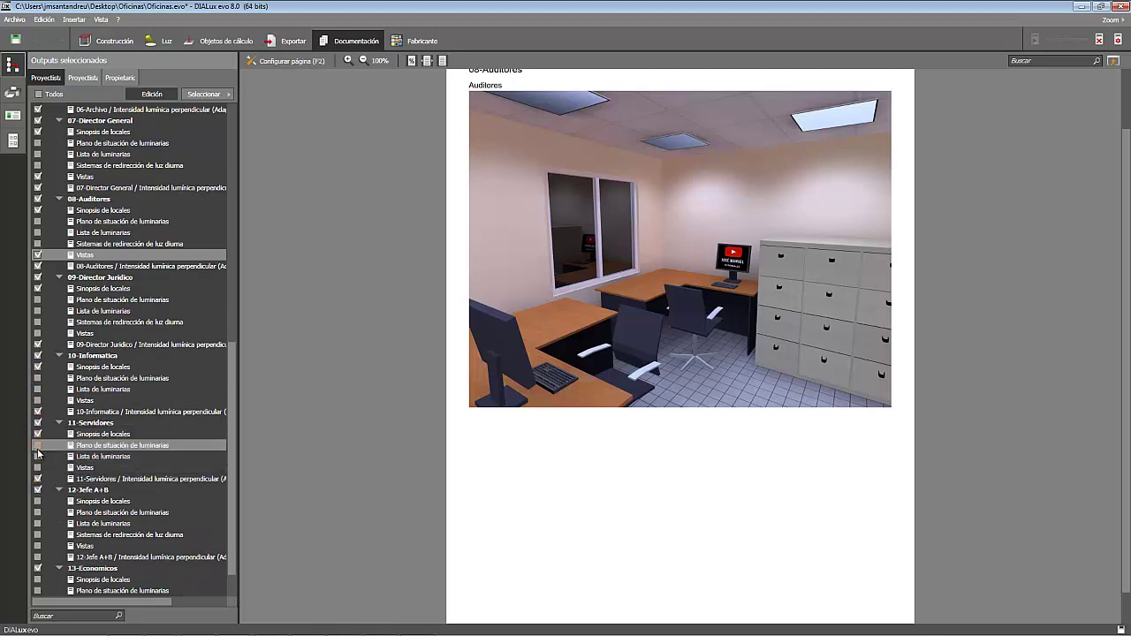
Include 12-Jefe A+B summary and illuminance pages and 13-Economicos summary and views pages
{"action": "scroll", "coordinate": [37, 455], "scroll_direction": "down", "scroll_amount": 2}
{"action": "left_click", "coordinate": [37, 456]}
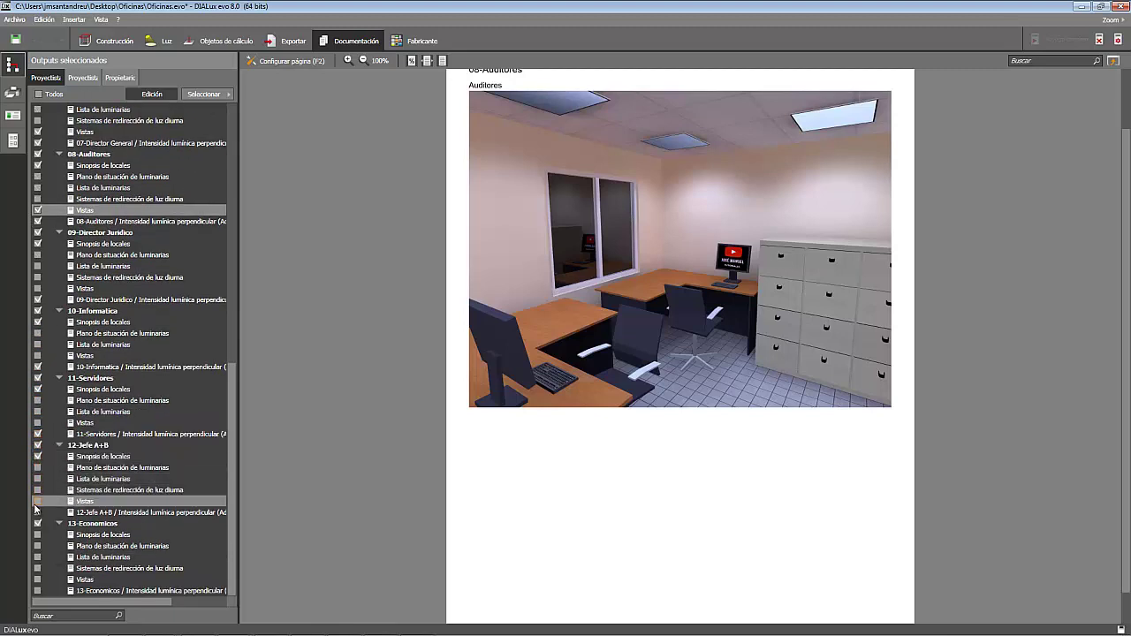
{"action": "left_click", "coordinate": [37, 513]}
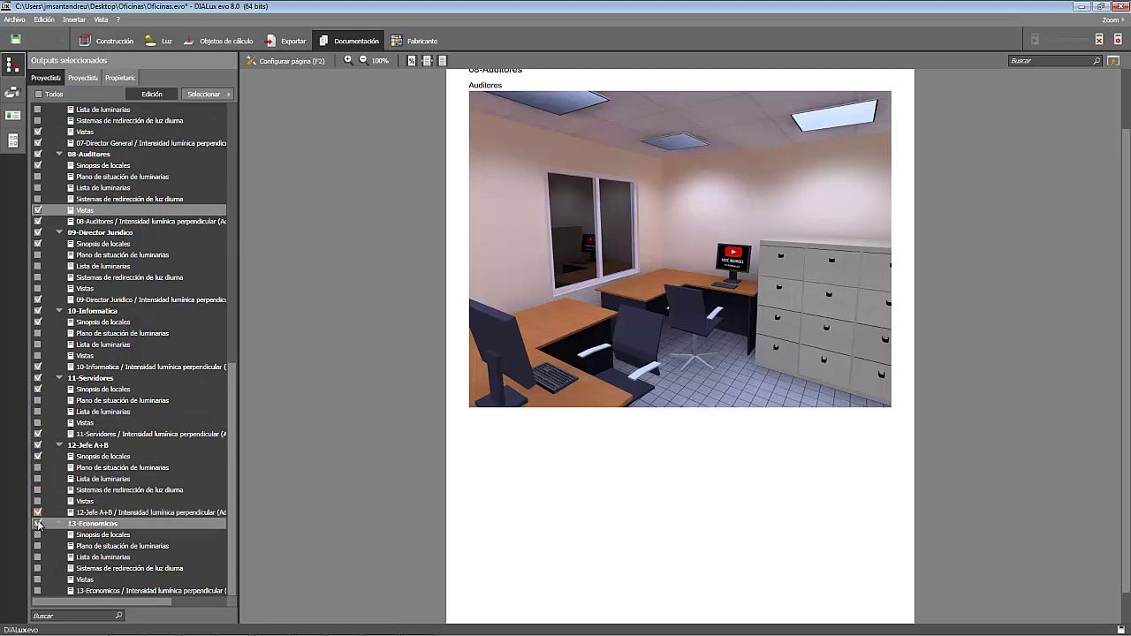
{"action": "left_click", "coordinate": [37, 534]}
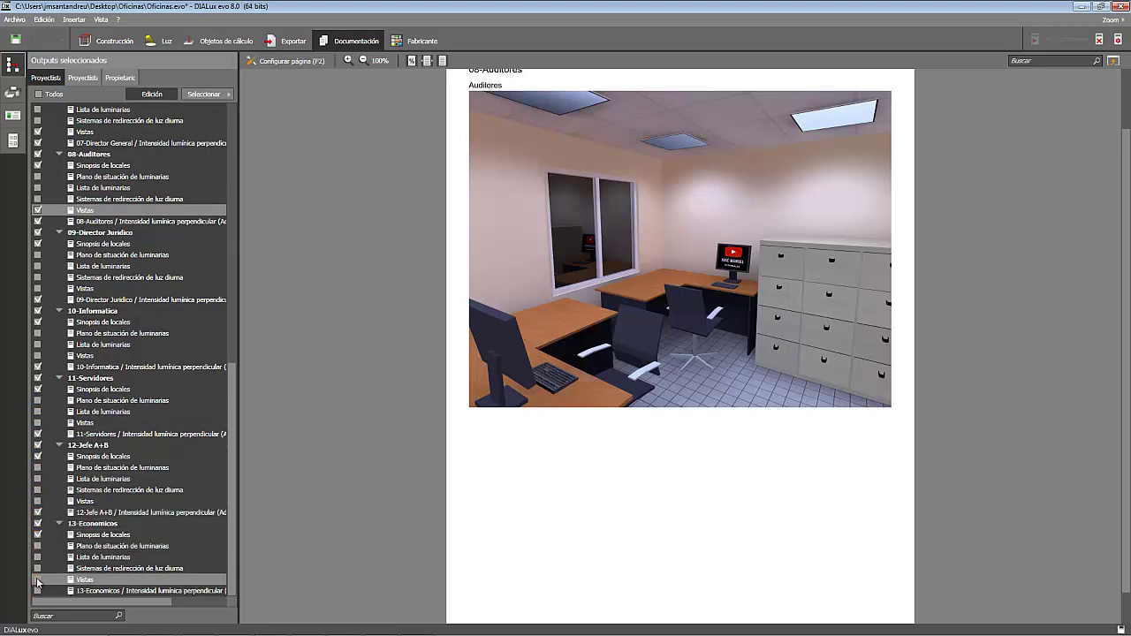
{"action": "left_click", "coordinate": [37, 580]}
Place the Economicos render on the 13-Economicos views page
{"action": "left_click", "coordinate": [286, 60]}
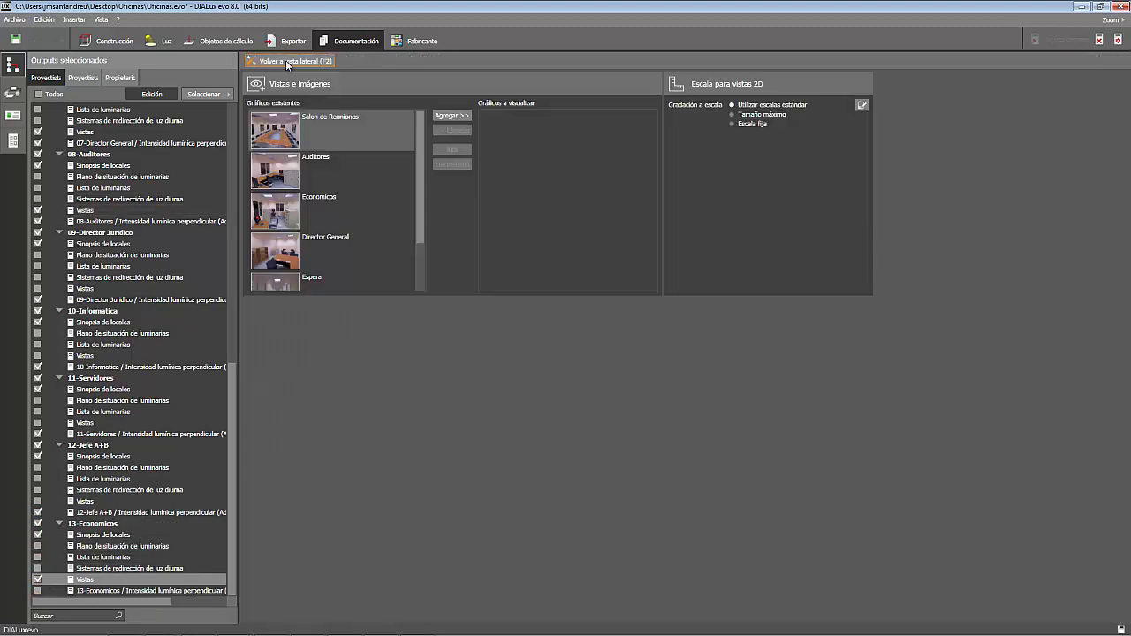
{"action": "left_click", "coordinate": [309, 210]}
{"action": "left_click", "coordinate": [439, 117]}
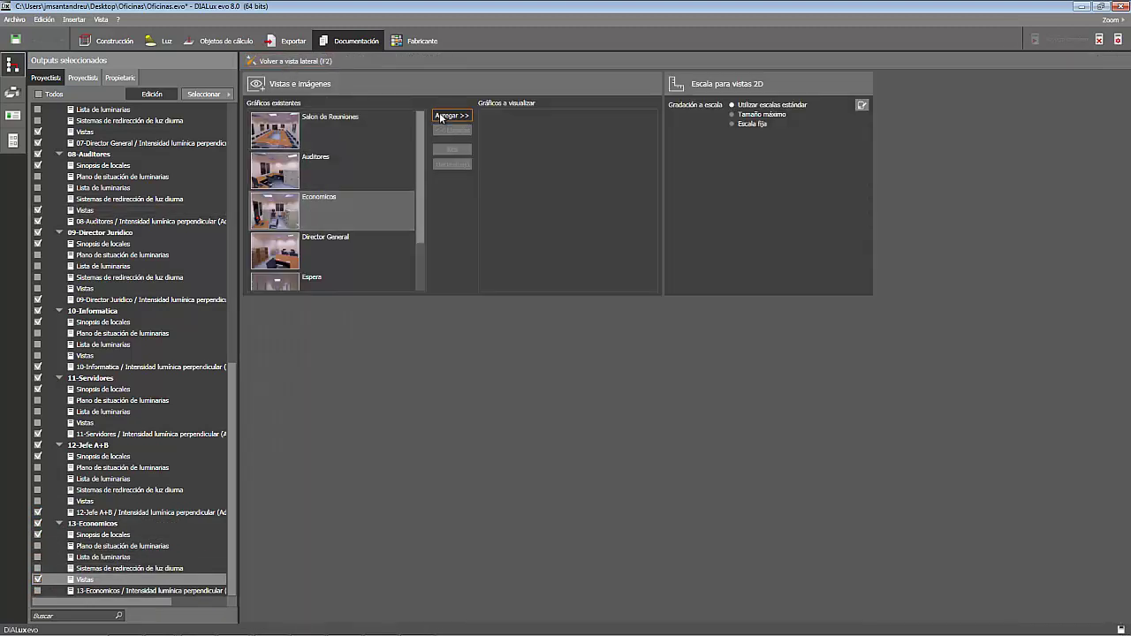
{"action": "left_click", "coordinate": [292, 61]}
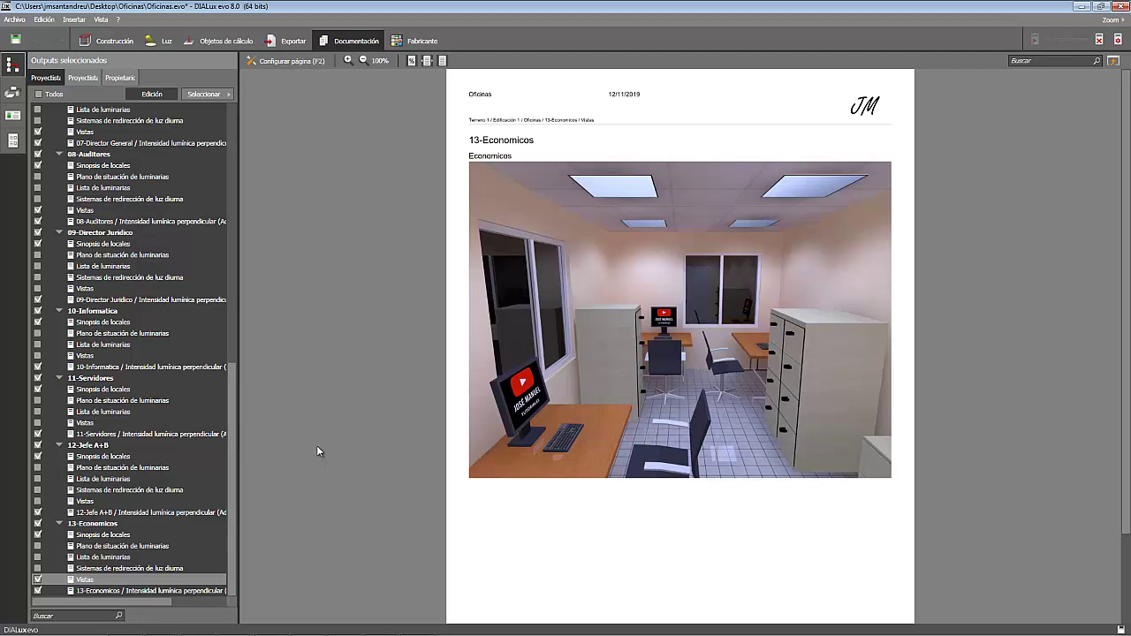
Show the report's print settings and calculate its page count of 60, previewing the cover
{"action": "left_click", "coordinate": [12, 92]}
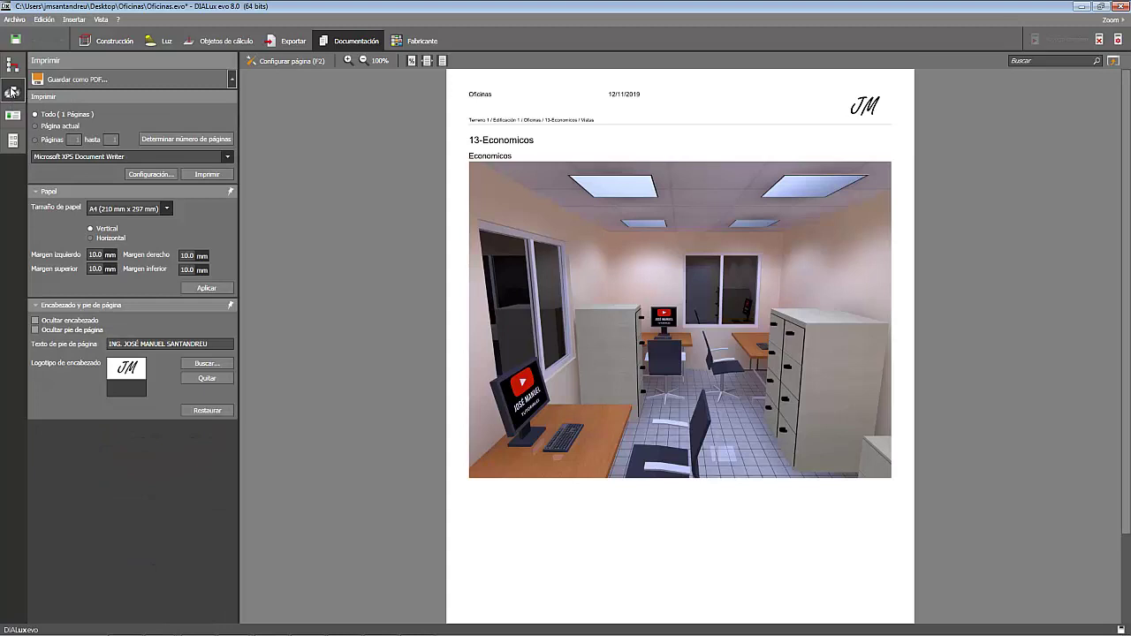
{"action": "left_click", "coordinate": [186, 142]}
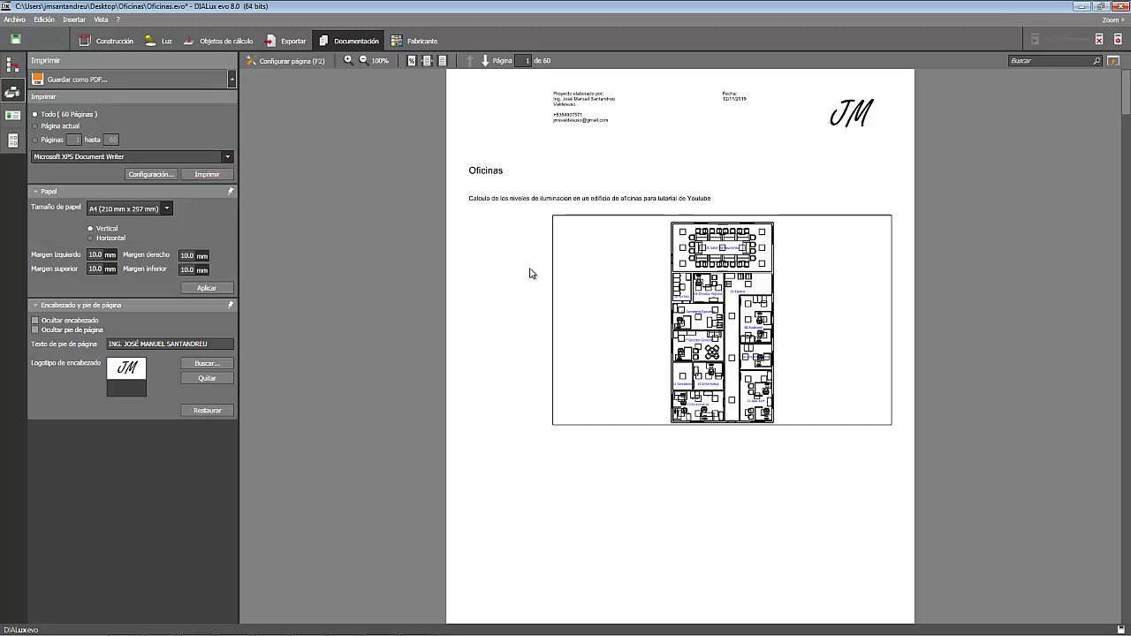
Scroll the print preview from page 1 to page 16, the 04-Secretaria Ejecutiva room summary
{"action": "scroll", "coordinate": [559, 281], "scroll_direction": "down", "scroll_amount": 3}
{"action": "scroll", "coordinate": [559, 281], "scroll_direction": "down", "scroll_amount": 3}
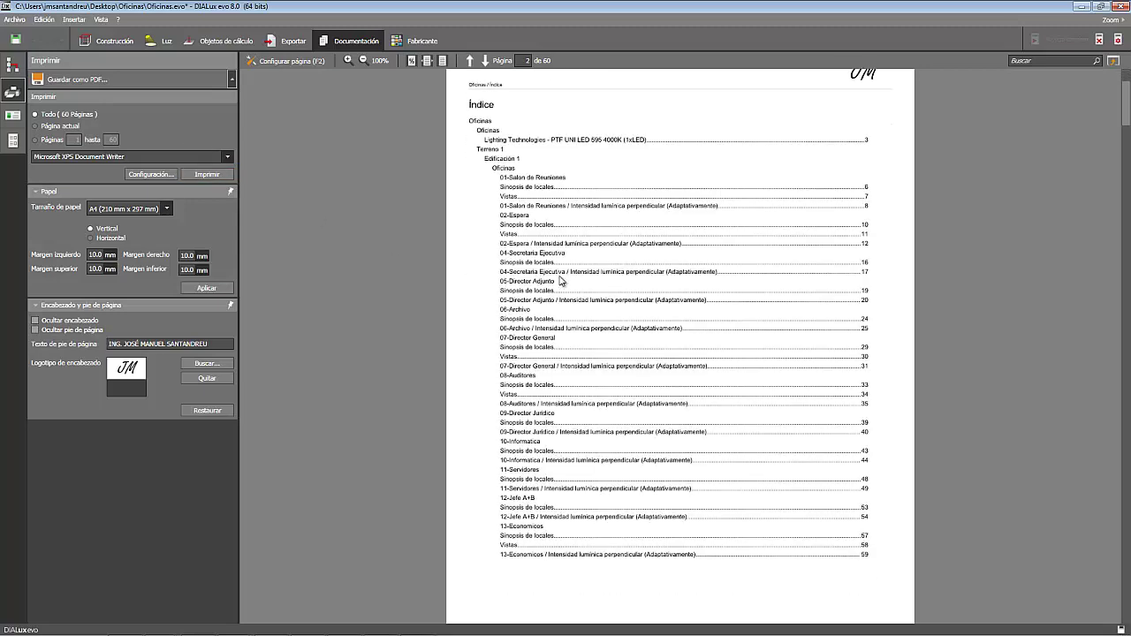
{"action": "scroll", "coordinate": [559, 281], "scroll_direction": "down", "scroll_amount": 1}
{"action": "scroll", "coordinate": [559, 280], "scroll_direction": "down", "scroll_amount": 5}
{"action": "scroll", "coordinate": [559, 280], "scroll_direction": "down", "scroll_amount": 5}
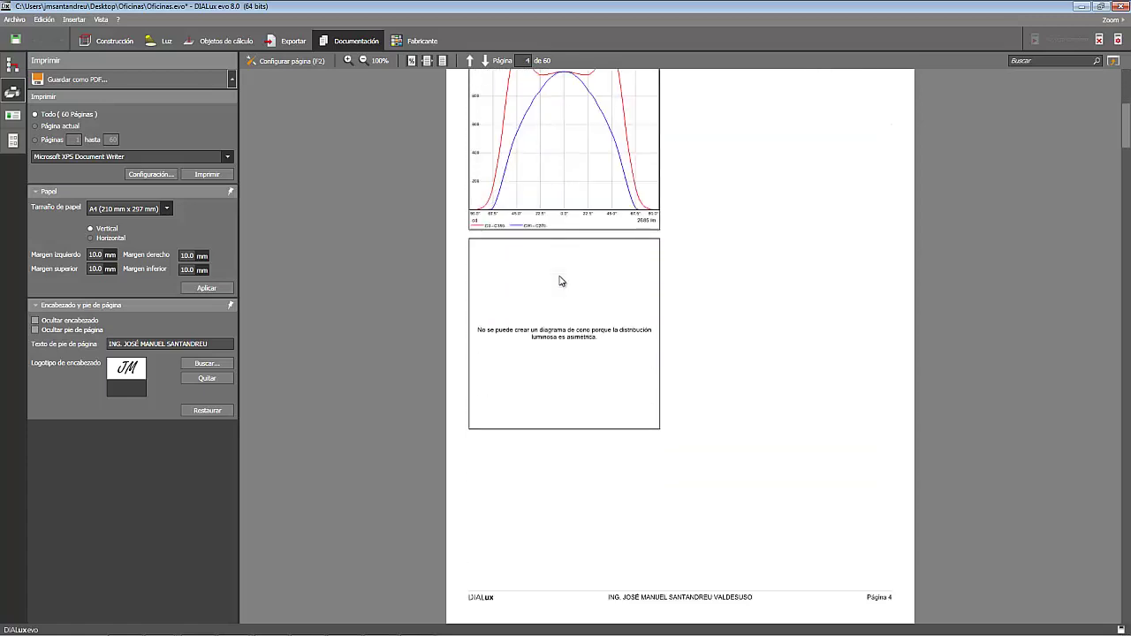
{"action": "scroll", "coordinate": [559, 281], "scroll_direction": "down", "scroll_amount": 5}
{"action": "scroll", "coordinate": [559, 281], "scroll_direction": "down", "scroll_amount": 5}
{"action": "scroll", "coordinate": [559, 281], "scroll_direction": "down", "scroll_amount": 5}
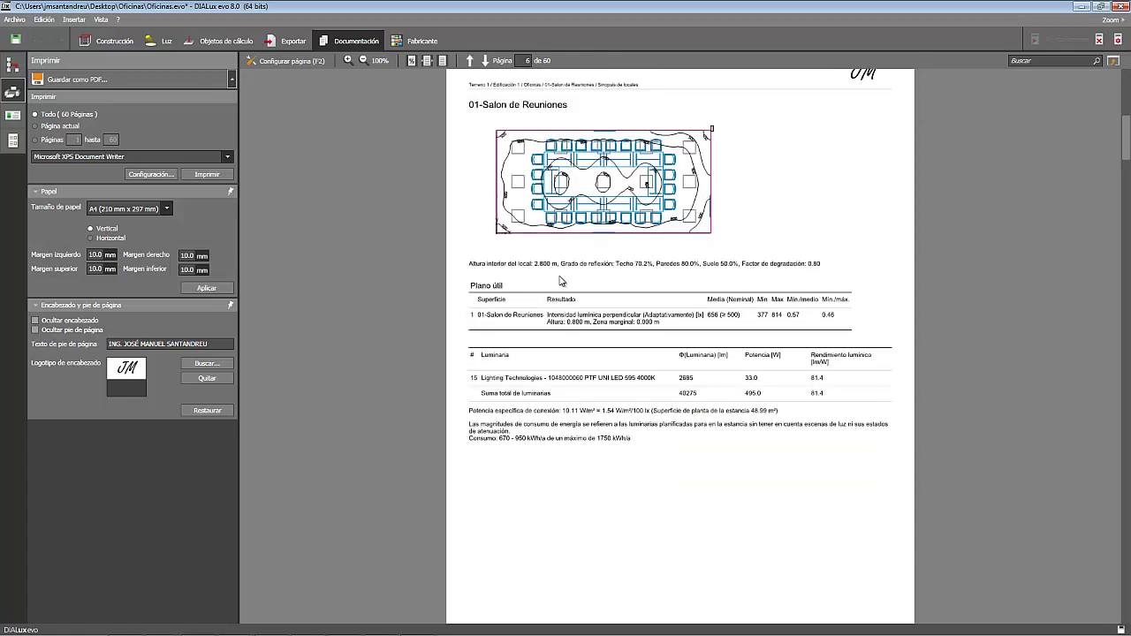
{"action": "scroll", "coordinate": [570, 277], "scroll_direction": "down", "scroll_amount": 1}
{"action": "scroll", "coordinate": [570, 277], "scroll_direction": "down", "scroll_amount": 5}
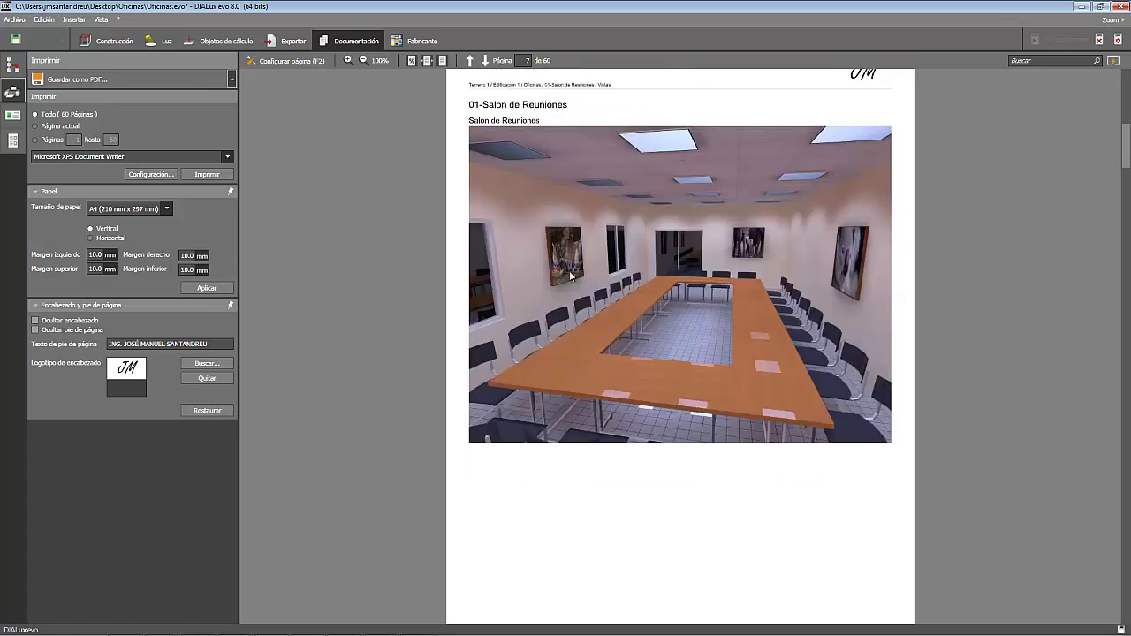
{"action": "scroll", "coordinate": [570, 277], "scroll_direction": "down", "scroll_amount": 1}
{"action": "scroll", "coordinate": [569, 277], "scroll_direction": "down", "scroll_amount": 5}
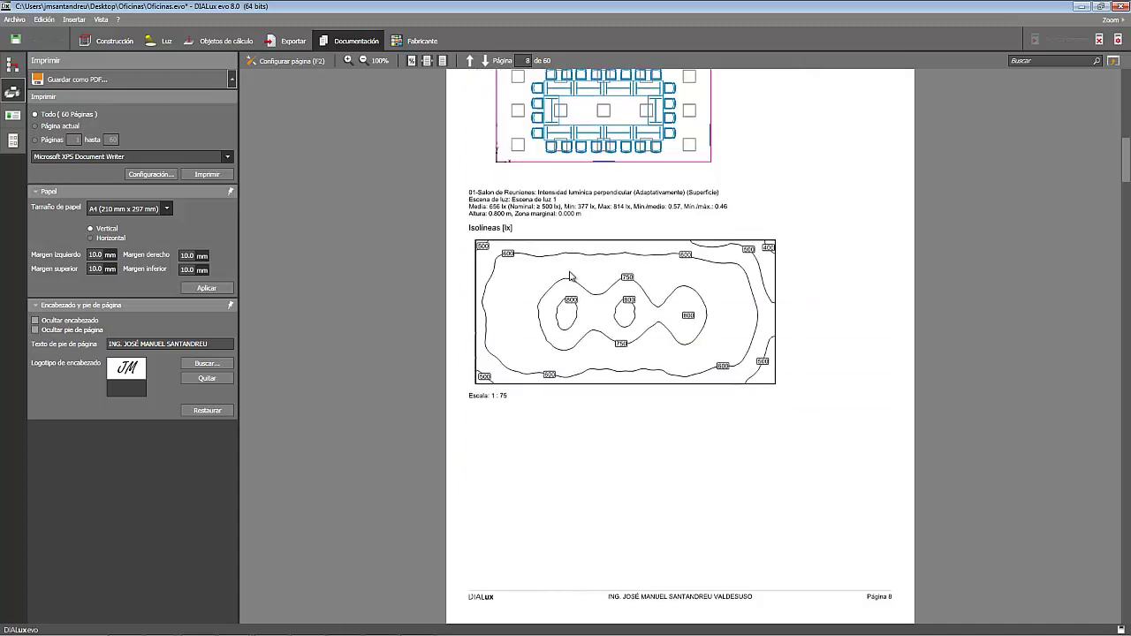
{"action": "scroll", "coordinate": [570, 276], "scroll_direction": "down", "scroll_amount": 5}
{"action": "scroll", "coordinate": [569, 276], "scroll_direction": "down", "scroll_amount": 1}
{"action": "scroll", "coordinate": [570, 276], "scroll_direction": "down", "scroll_amount": 5}
{"action": "scroll", "coordinate": [569, 277], "scroll_direction": "down", "scroll_amount": 1}
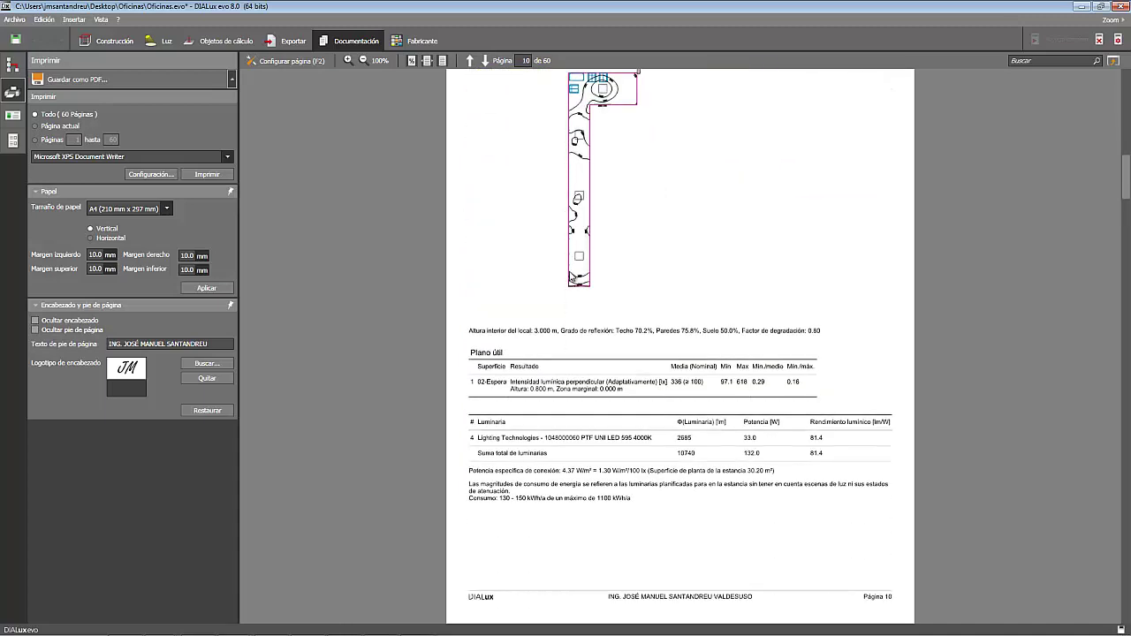
{"action": "scroll", "coordinate": [569, 277], "scroll_direction": "down", "scroll_amount": 5}
{"action": "scroll", "coordinate": [570, 277], "scroll_direction": "down", "scroll_amount": 5}
{"action": "scroll", "coordinate": [570, 276], "scroll_direction": "down", "scroll_amount": 1}
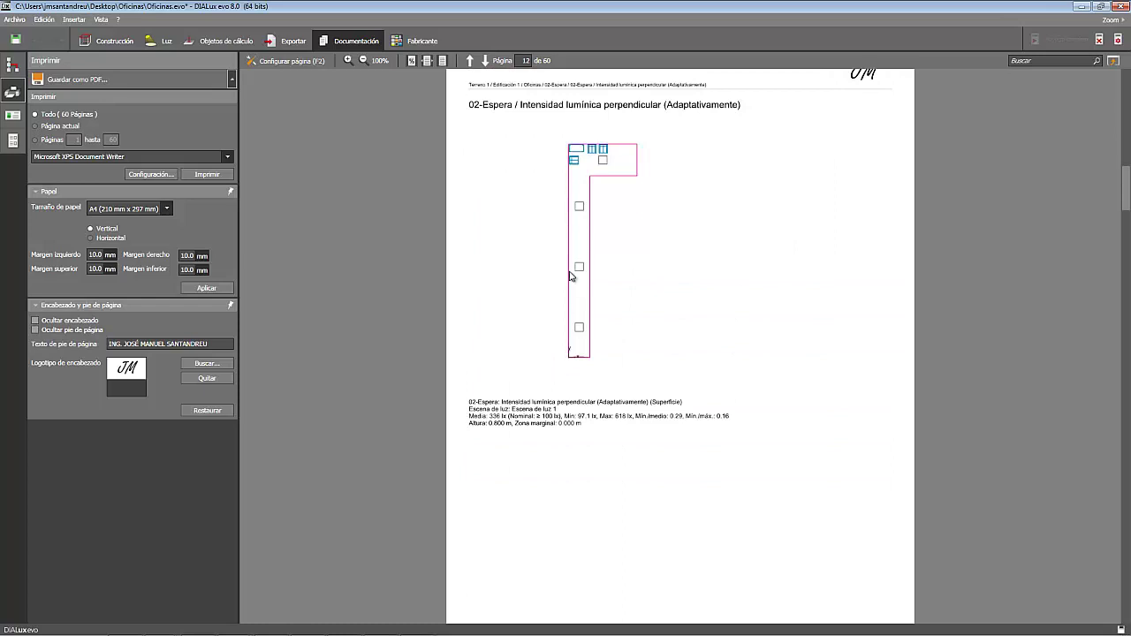
{"action": "scroll", "coordinate": [570, 276], "scroll_direction": "down", "scroll_amount": 1}
{"action": "scroll", "coordinate": [570, 277], "scroll_direction": "down", "scroll_amount": 1}
{"action": "scroll", "coordinate": [570, 277], "scroll_direction": "down", "scroll_amount": 5}
{"action": "scroll", "coordinate": [570, 276], "scroll_direction": "down", "scroll_amount": 1}
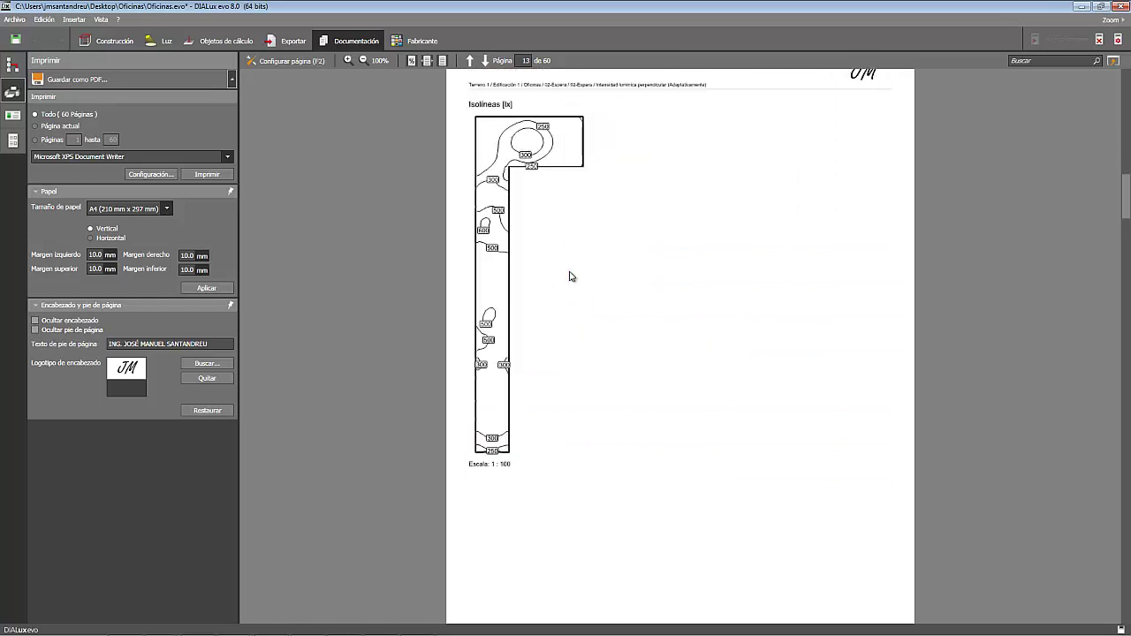
{"action": "scroll", "coordinate": [569, 276], "scroll_direction": "down", "scroll_amount": 2}
{"action": "scroll", "coordinate": [570, 277], "scroll_direction": "down", "scroll_amount": 5}
{"action": "scroll", "coordinate": [570, 277], "scroll_direction": "down", "scroll_amount": 1}
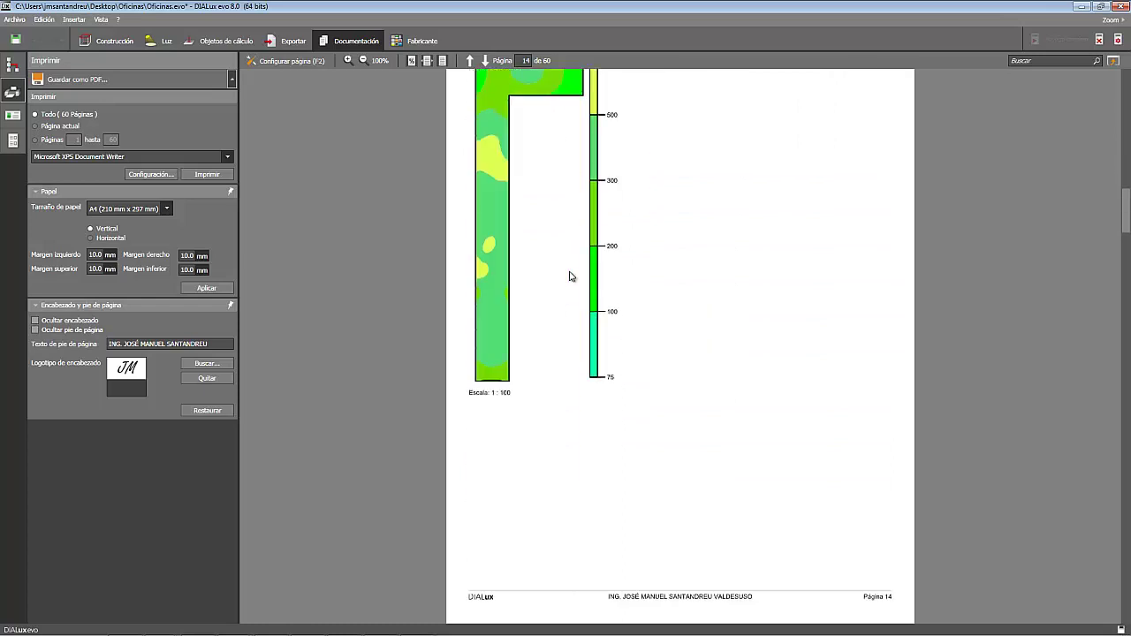
{"action": "scroll", "coordinate": [569, 276], "scroll_direction": "down", "scroll_amount": 6}
{"action": "scroll", "coordinate": [570, 277], "scroll_direction": "down", "scroll_amount": 5}
{"action": "scroll", "coordinate": [569, 276], "scroll_direction": "down", "scroll_amount": 2}
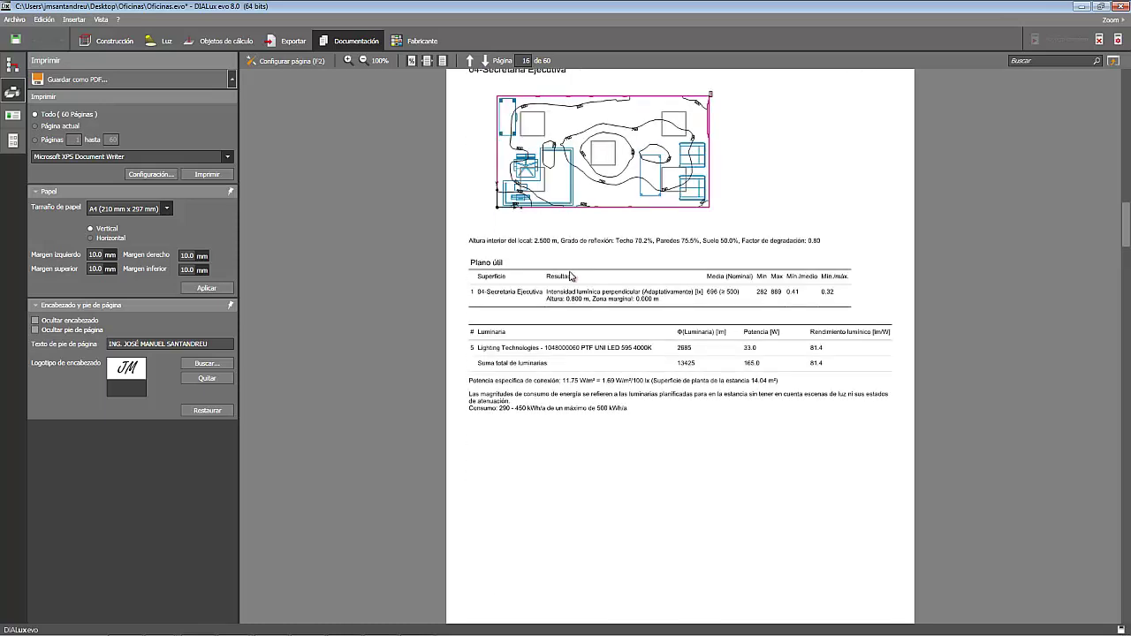
Save the report as Oficinas.pdf and open the exported PDF
{"action": "left_click", "coordinate": [205, 81]}
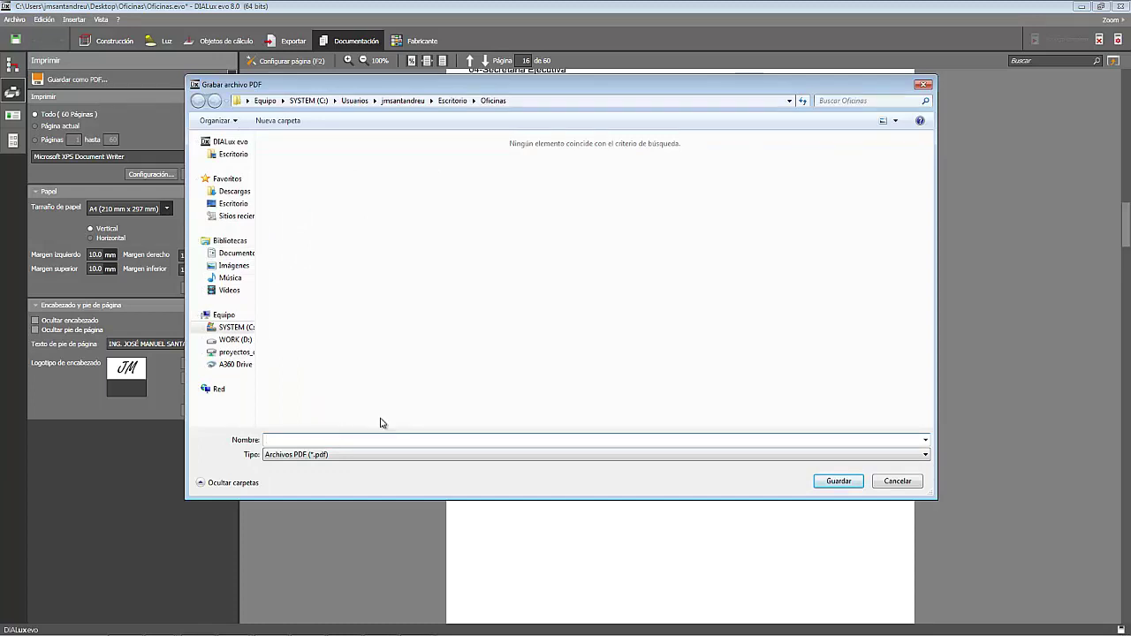
{"action": "type", "text": "Oficinas"}
{"action": "left_click", "coordinate": [839, 486]}
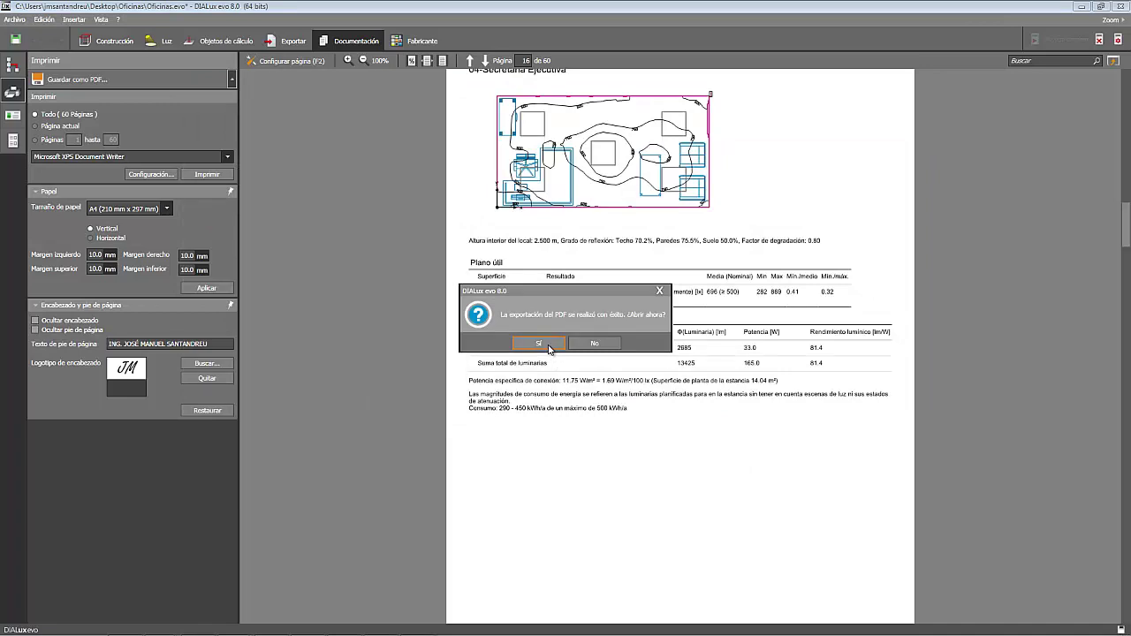
{"action": "left_click", "coordinate": [548, 345]}
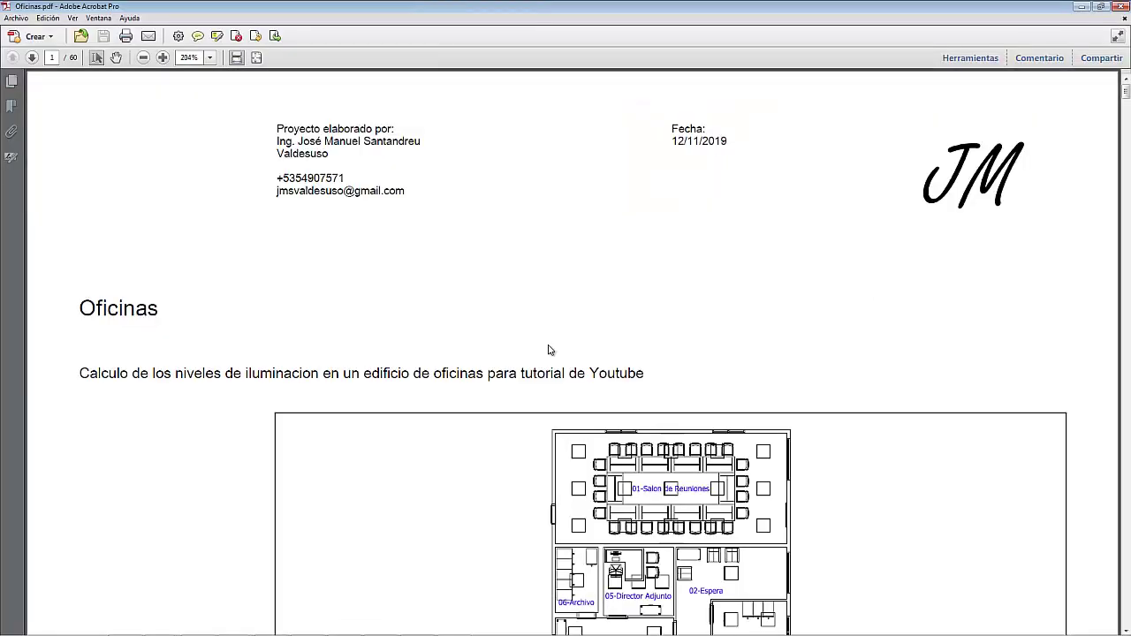
Scroll Oficinas.pdf from the cover to page 7, the Salon de Reuniones raytrace render
{"action": "scroll", "coordinate": [548, 350], "scroll_direction": "down", "scroll_amount": 3}
{"action": "scroll", "coordinate": [548, 350], "scroll_direction": "down", "scroll_amount": 3}
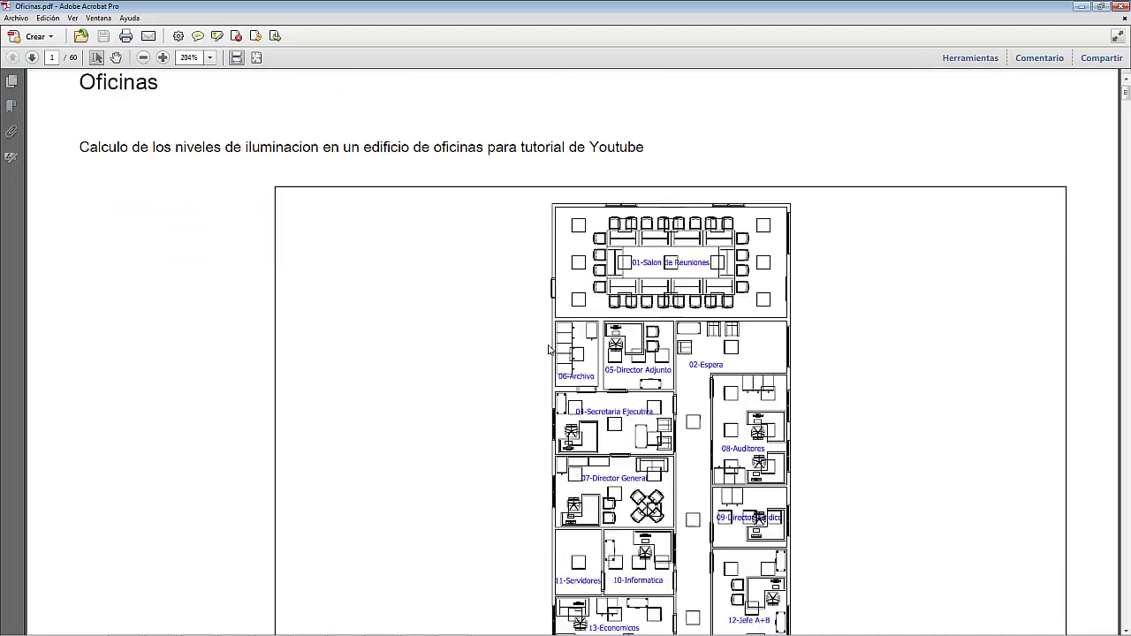
{"action": "scroll", "coordinate": [548, 350], "scroll_direction": "down", "scroll_amount": 3}
{"action": "scroll", "coordinate": [548, 350], "scroll_direction": "down", "scroll_amount": 3}
{"action": "scroll", "coordinate": [548, 350], "scroll_direction": "down", "scroll_amount": 3}
{"action": "scroll", "coordinate": [548, 350], "scroll_direction": "down", "scroll_amount": 3}
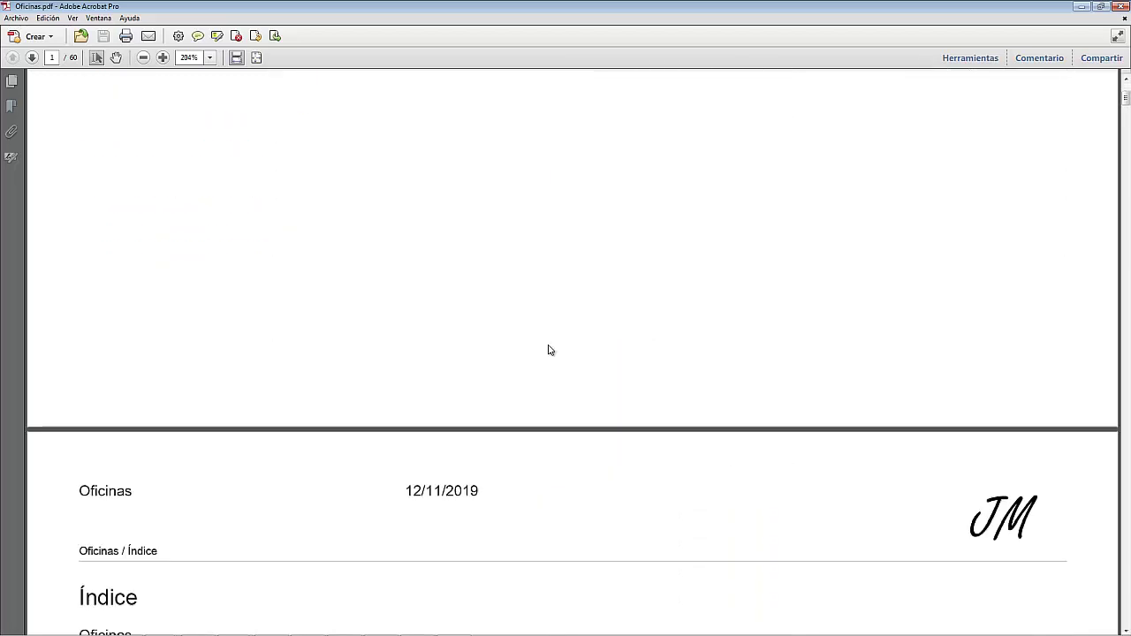
{"action": "scroll", "coordinate": [548, 350], "scroll_direction": "down", "scroll_amount": 3}
{"action": "scroll", "coordinate": [548, 350], "scroll_direction": "down", "scroll_amount": 5}
{"action": "scroll", "coordinate": [548, 350], "scroll_direction": "down", "scroll_amount": 8}
{"action": "scroll", "coordinate": [548, 350], "scroll_direction": "down", "scroll_amount": 5}
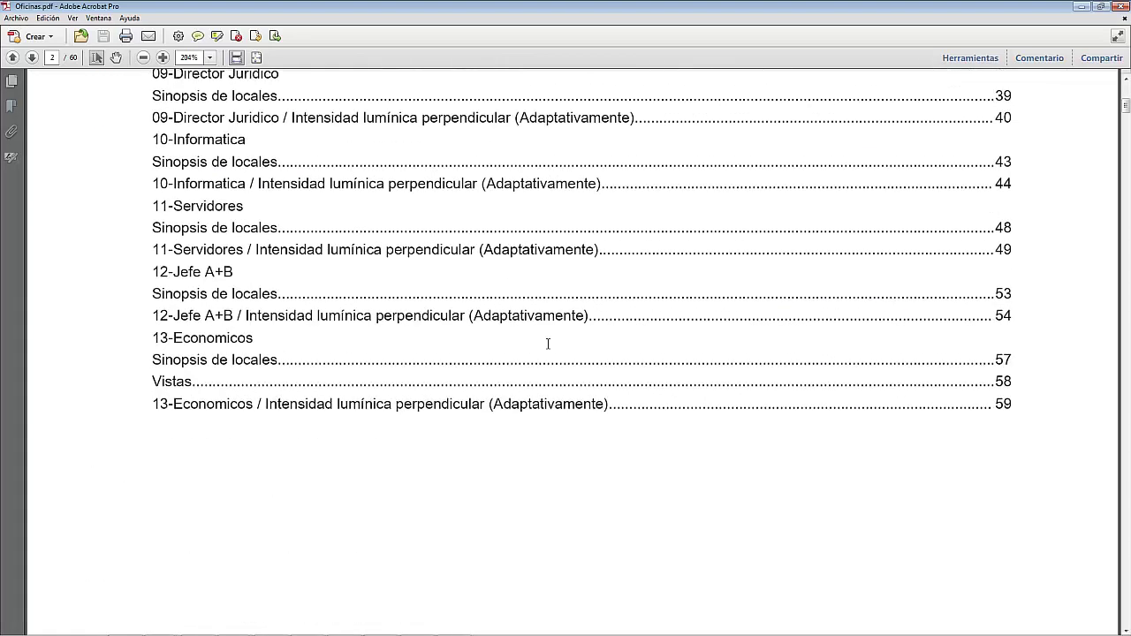
{"action": "scroll", "coordinate": [548, 350], "scroll_direction": "down", "scroll_amount": 5}
{"action": "scroll", "coordinate": [548, 350], "scroll_direction": "down", "scroll_amount": 5}
{"action": "scroll", "coordinate": [547, 350], "scroll_direction": "down", "scroll_amount": 3}
{"action": "scroll", "coordinate": [548, 349], "scroll_direction": "down", "scroll_amount": 3}
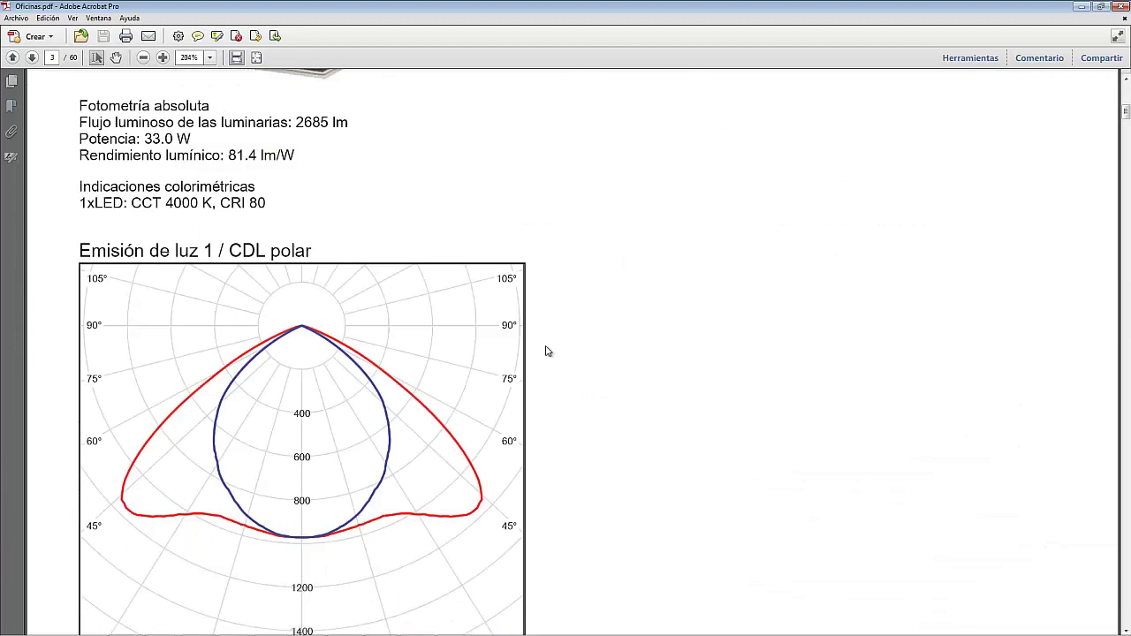
{"action": "scroll", "coordinate": [546, 351], "scroll_direction": "down", "scroll_amount": 5}
{"action": "scroll", "coordinate": [546, 351], "scroll_direction": "down", "scroll_amount": 5}
{"action": "scroll", "coordinate": [546, 350], "scroll_direction": "down", "scroll_amount": 5}
{"action": "scroll", "coordinate": [546, 351], "scroll_direction": "down", "scroll_amount": 3}
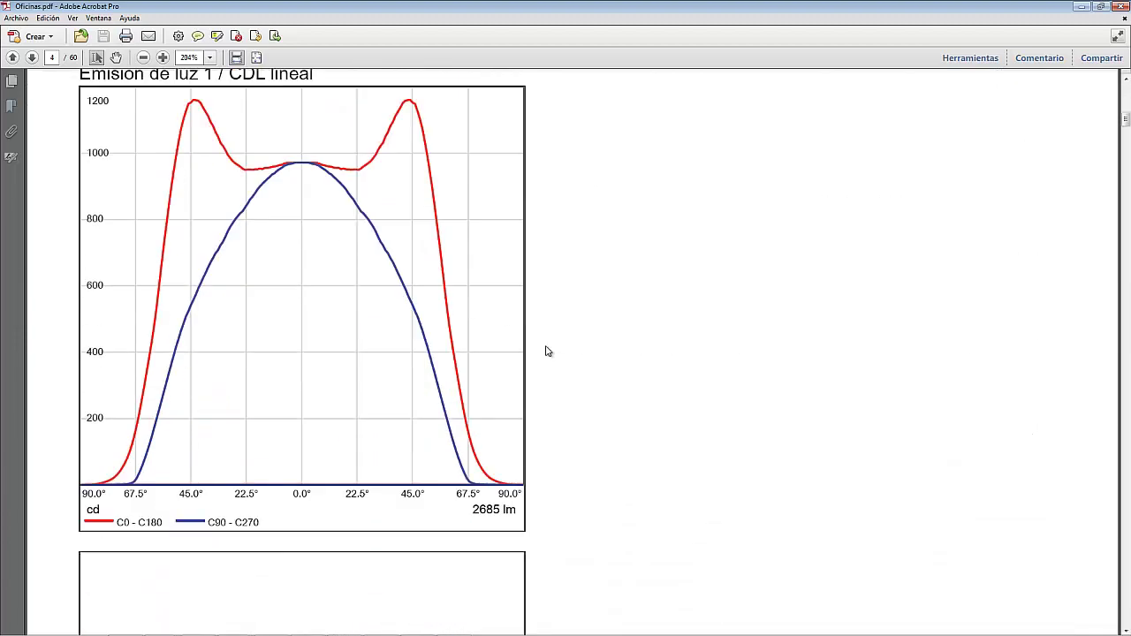
{"action": "scroll", "coordinate": [546, 351], "scroll_direction": "down", "scroll_amount": 5}
{"action": "scroll", "coordinate": [546, 350], "scroll_direction": "down", "scroll_amount": 3}
{"action": "scroll", "coordinate": [546, 351], "scroll_direction": "down", "scroll_amount": 4}
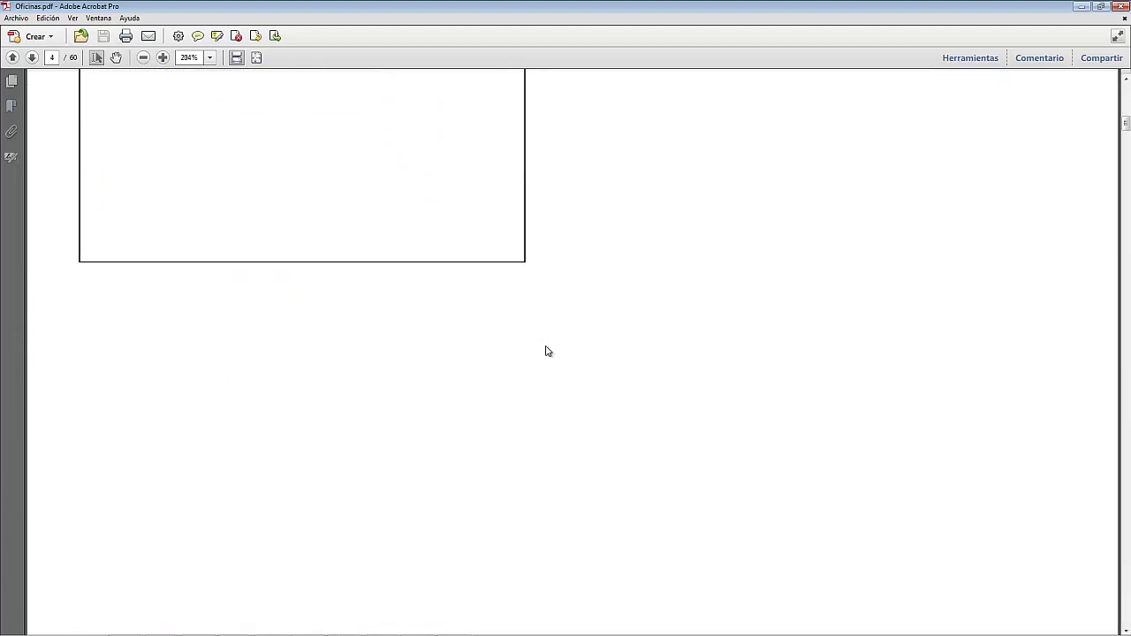
{"action": "scroll", "coordinate": [546, 351], "scroll_direction": "down", "scroll_amount": 5}
{"action": "scroll", "coordinate": [546, 351], "scroll_direction": "down", "scroll_amount": 4}
{"action": "scroll", "coordinate": [545, 350], "scroll_direction": "down", "scroll_amount": 4}
{"action": "scroll", "coordinate": [546, 351], "scroll_direction": "down", "scroll_amount": 5}
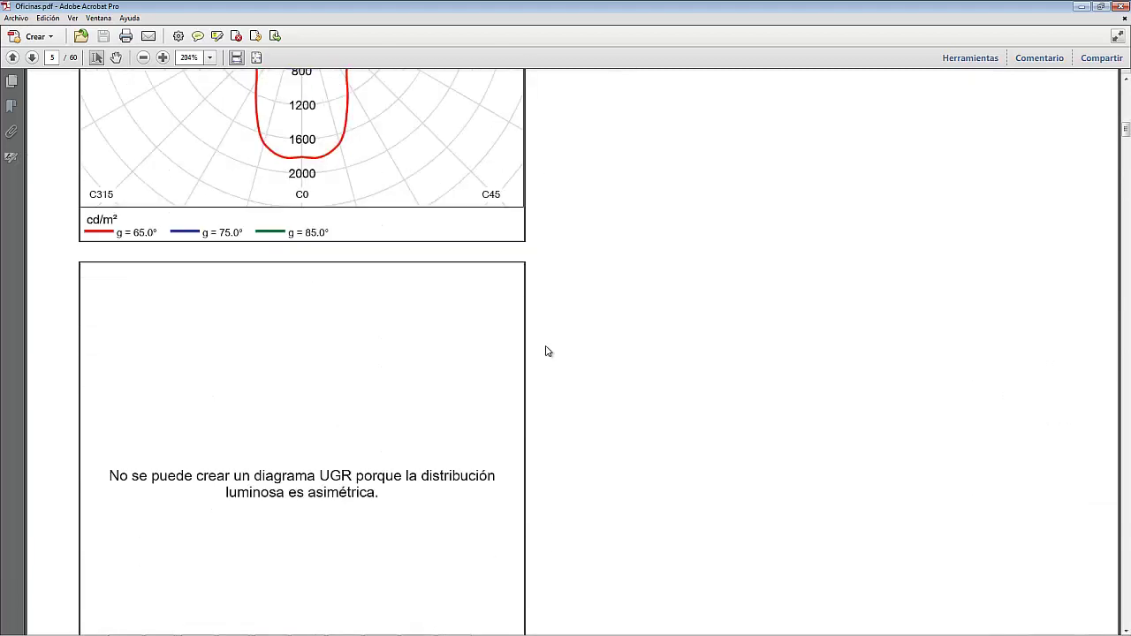
{"action": "scroll", "coordinate": [546, 350], "scroll_direction": "down", "scroll_amount": 3}
{"action": "scroll", "coordinate": [546, 351], "scroll_direction": "down", "scroll_amount": 4}
{"action": "scroll", "coordinate": [546, 351], "scroll_direction": "down", "scroll_amount": 4}
{"action": "scroll", "coordinate": [546, 351], "scroll_direction": "down", "scroll_amount": 4}
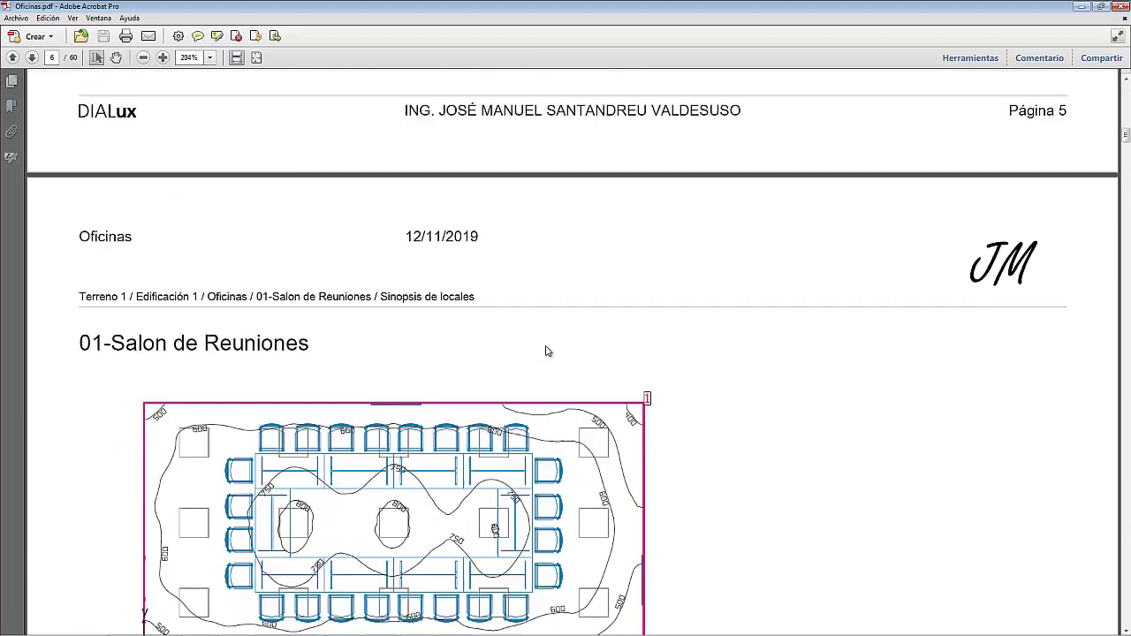
{"action": "scroll", "coordinate": [545, 351], "scroll_direction": "down", "scroll_amount": 3}
{"action": "scroll", "coordinate": [545, 343], "scroll_direction": "down", "scroll_amount": 4}
{"action": "scroll", "coordinate": [546, 351], "scroll_direction": "down", "scroll_amount": 2}
{"action": "scroll", "coordinate": [546, 350], "scroll_direction": "down", "scroll_amount": 1}
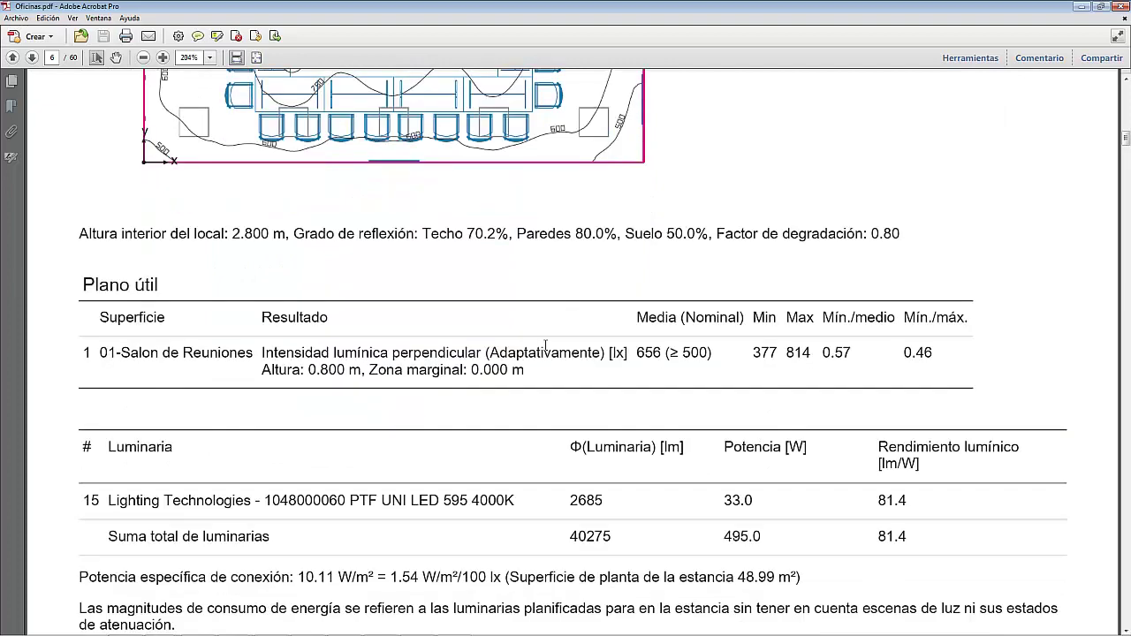
{"action": "scroll", "coordinate": [546, 351], "scroll_direction": "down", "scroll_amount": 2}
{"action": "scroll", "coordinate": [546, 350], "scroll_direction": "down", "scroll_amount": 4}
{"action": "scroll", "coordinate": [546, 350], "scroll_direction": "down", "scroll_amount": 2}
{"action": "scroll", "coordinate": [546, 351], "scroll_direction": "down", "scroll_amount": 3}
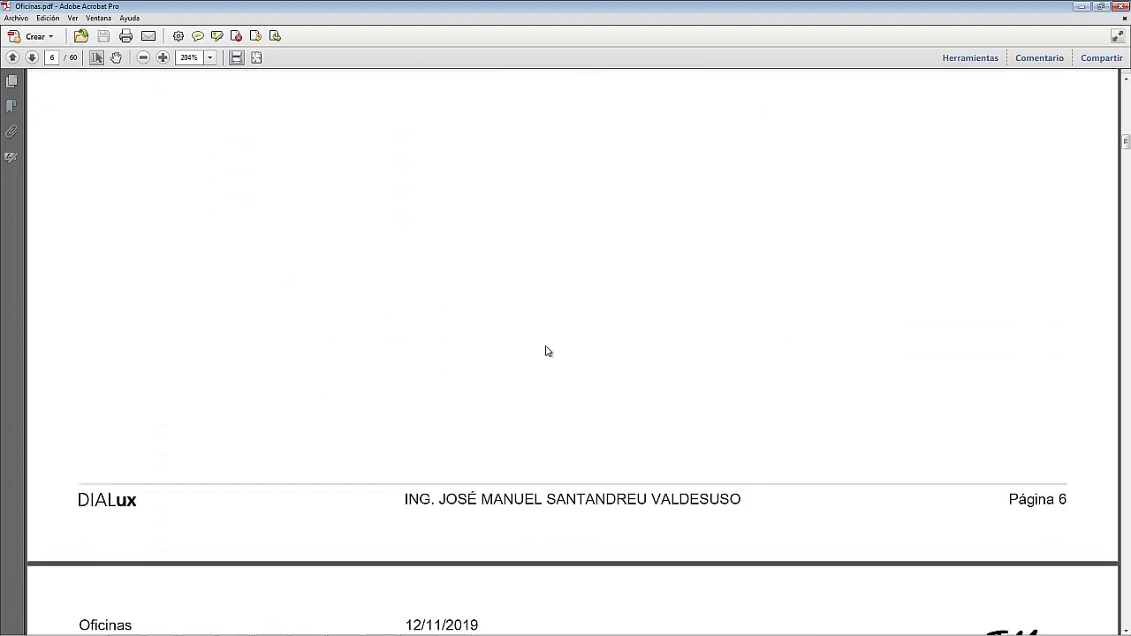
{"action": "scroll", "coordinate": [546, 351], "scroll_direction": "down", "scroll_amount": 4}
{"action": "scroll", "coordinate": [546, 350], "scroll_direction": "down", "scroll_amount": 3}
{"action": "scroll", "coordinate": [545, 351], "scroll_direction": "down", "scroll_amount": 3}
{"action": "scroll", "coordinate": [546, 351], "scroll_direction": "down", "scroll_amount": 2}
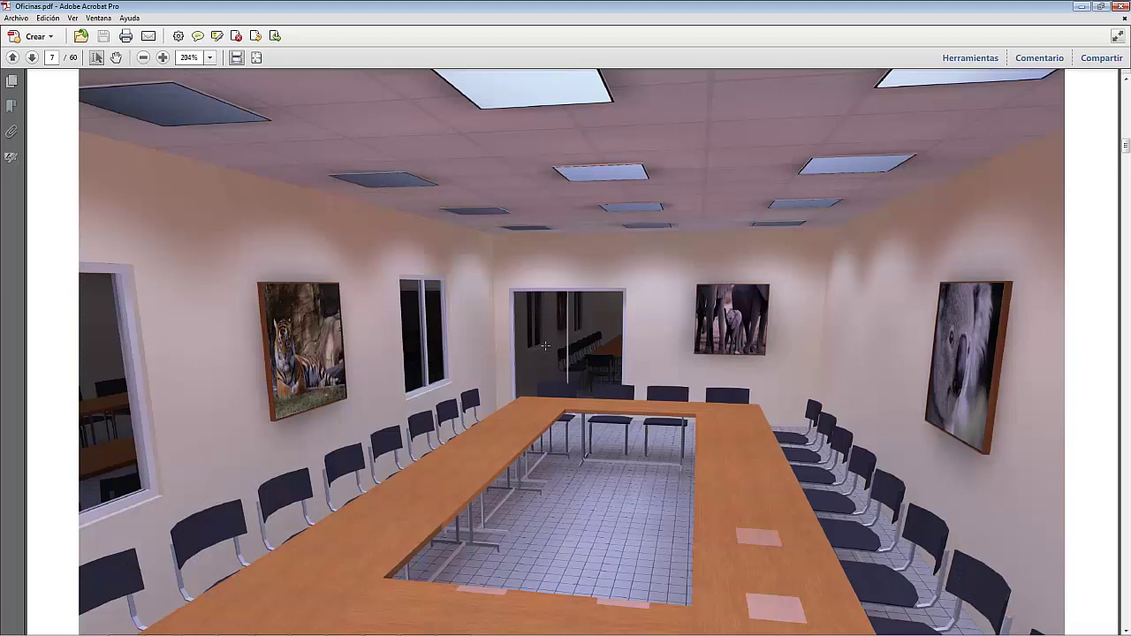
{"action": "scroll", "coordinate": [545, 345], "scroll_direction": "down", "scroll_amount": 1}
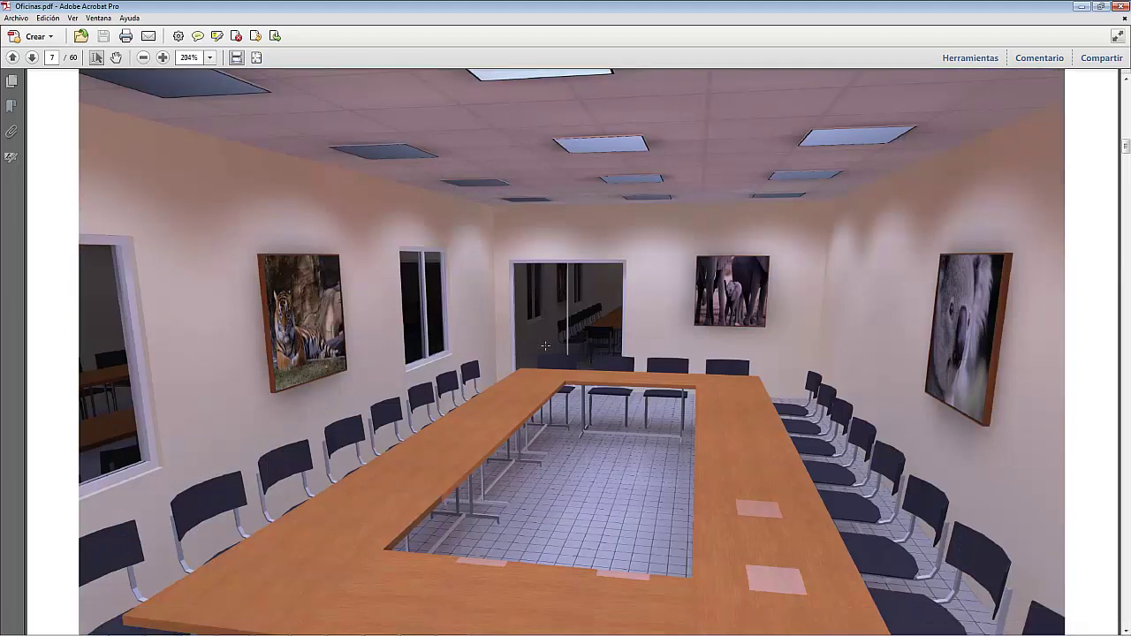